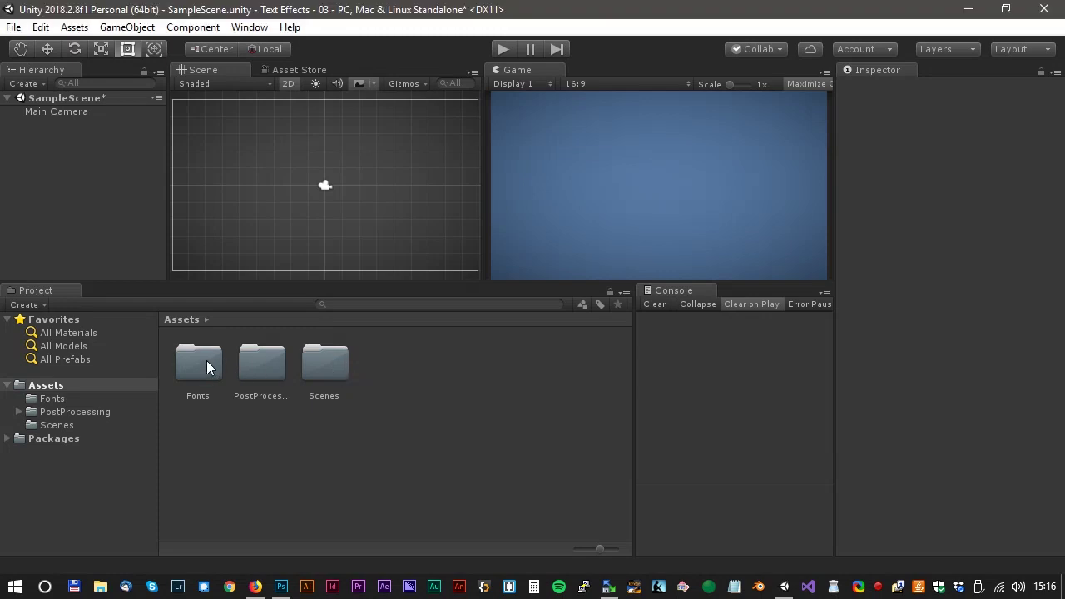
Step: Open the Fonts folder, review the impact and OpenSans-ExtraBold import settings, and enlarge the Scene view
click(206, 360)
double_click(197, 361)
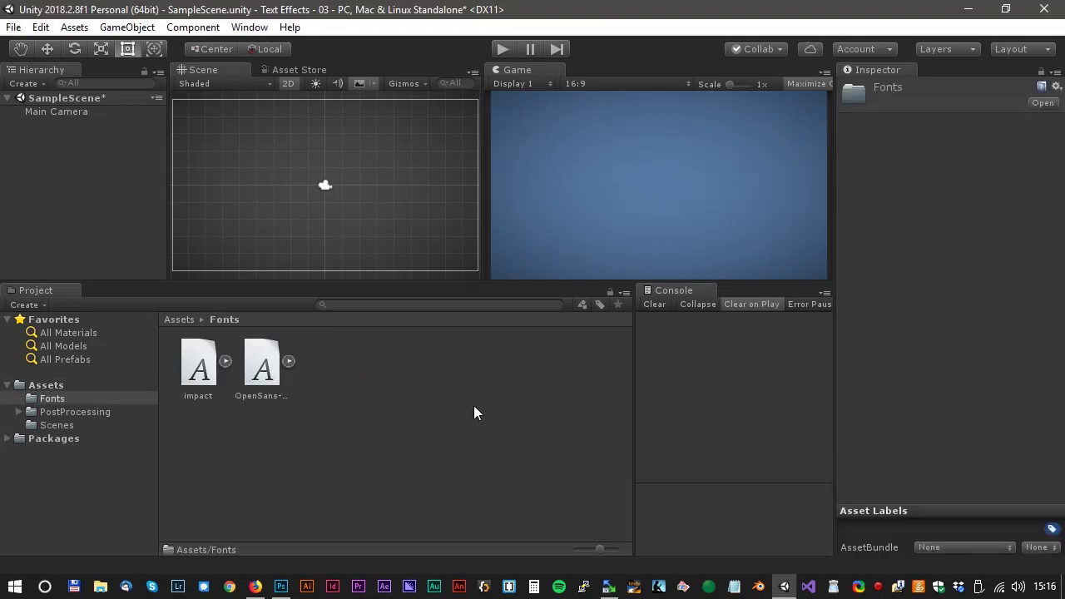
click(202, 366)
click(263, 367)
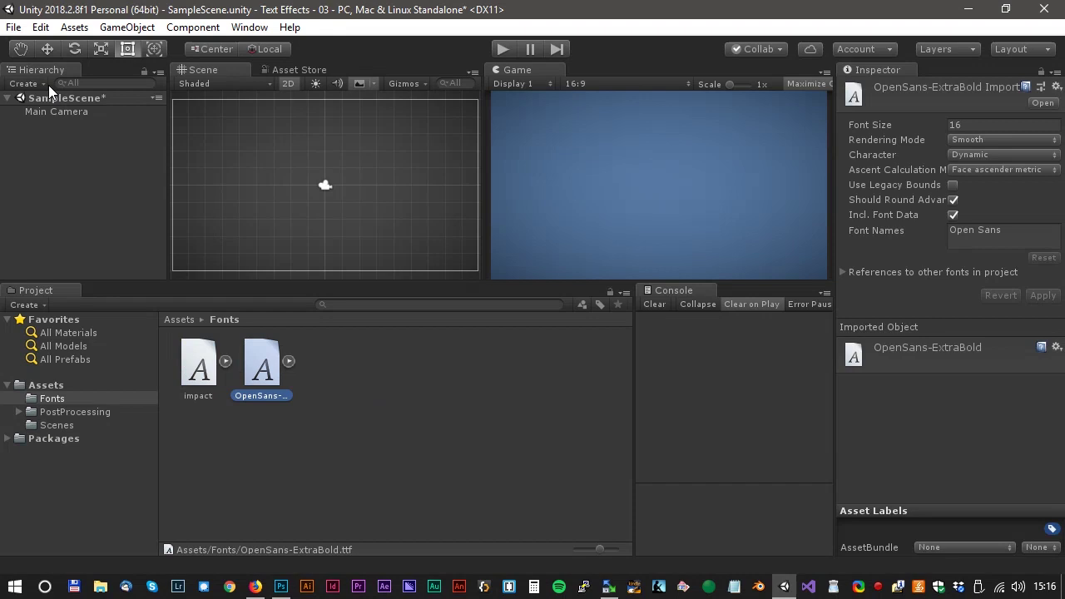
click(197, 356)
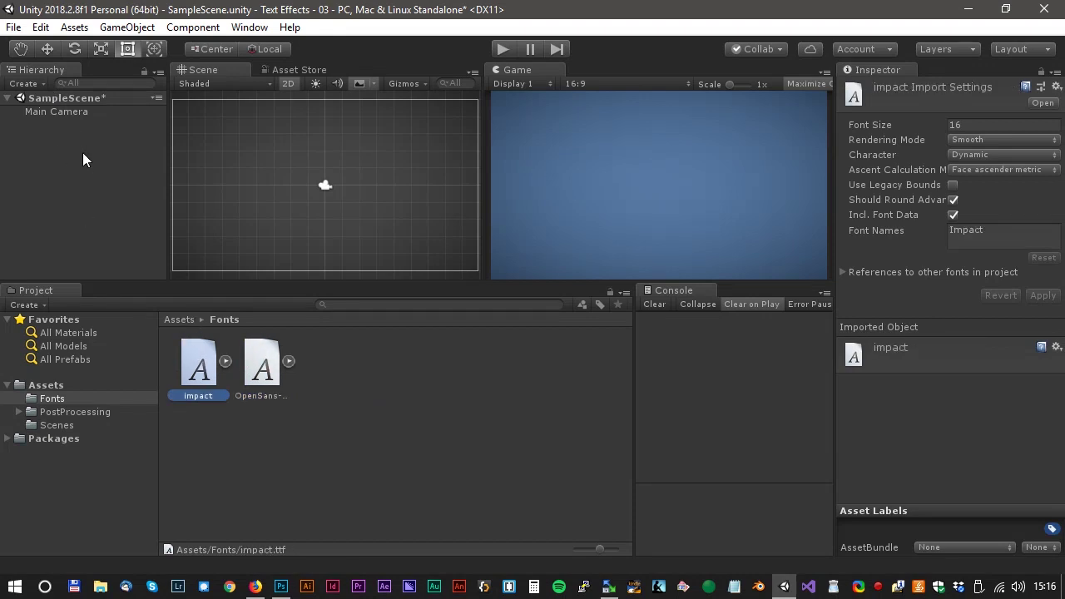
drag(126, 283, 134, 408)
Step: Add a 3D Object > TextMeshPro - Text to the scene and import the TMP Essential Resources
right_click(79, 190)
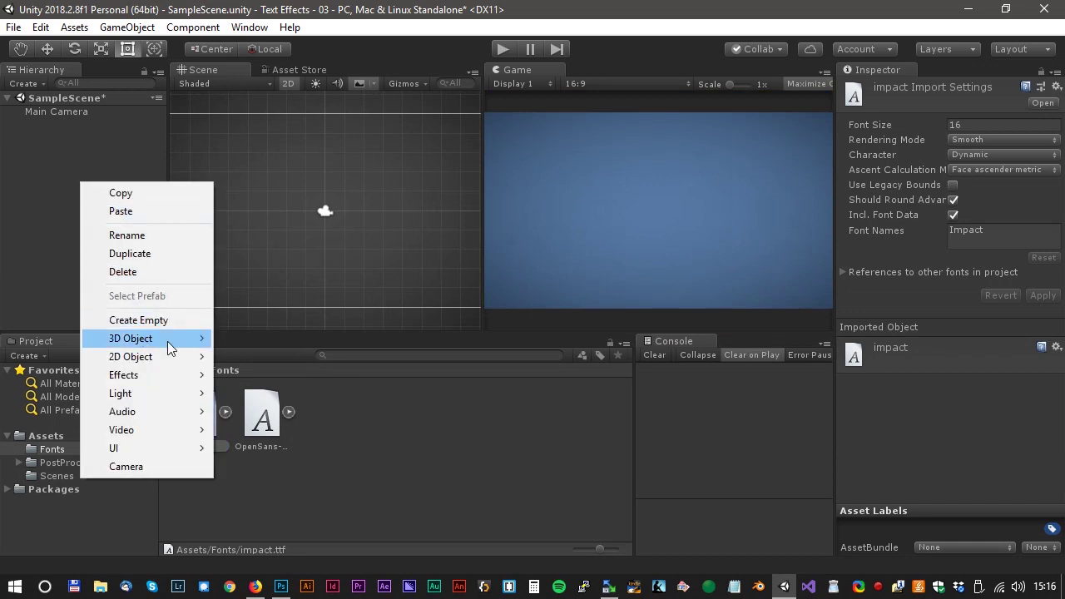
mouse_move(169, 348)
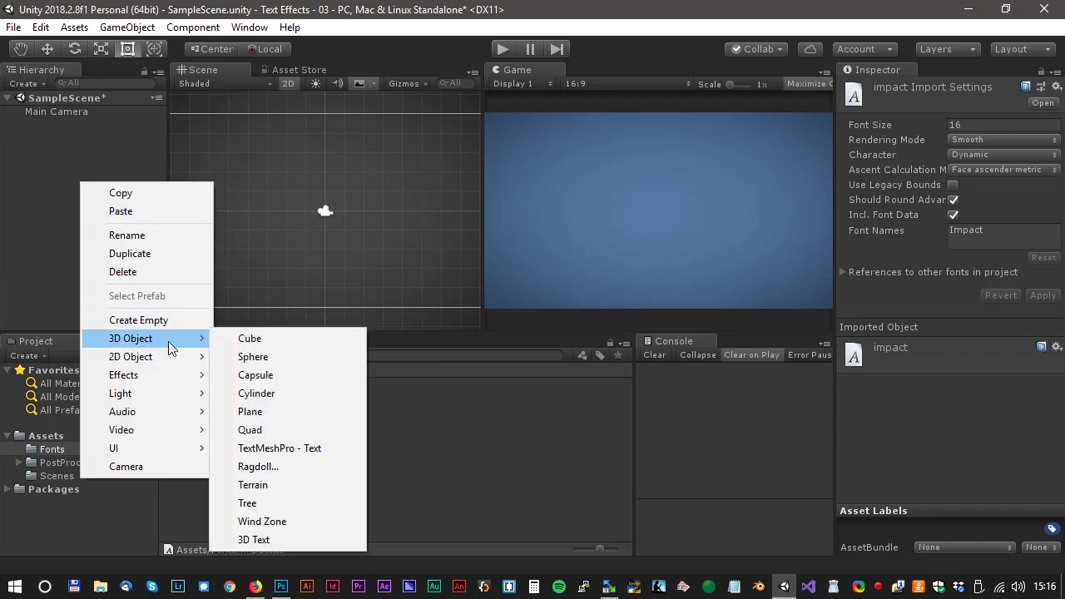
click(291, 449)
drag(614, 331, 473, 127)
click(511, 234)
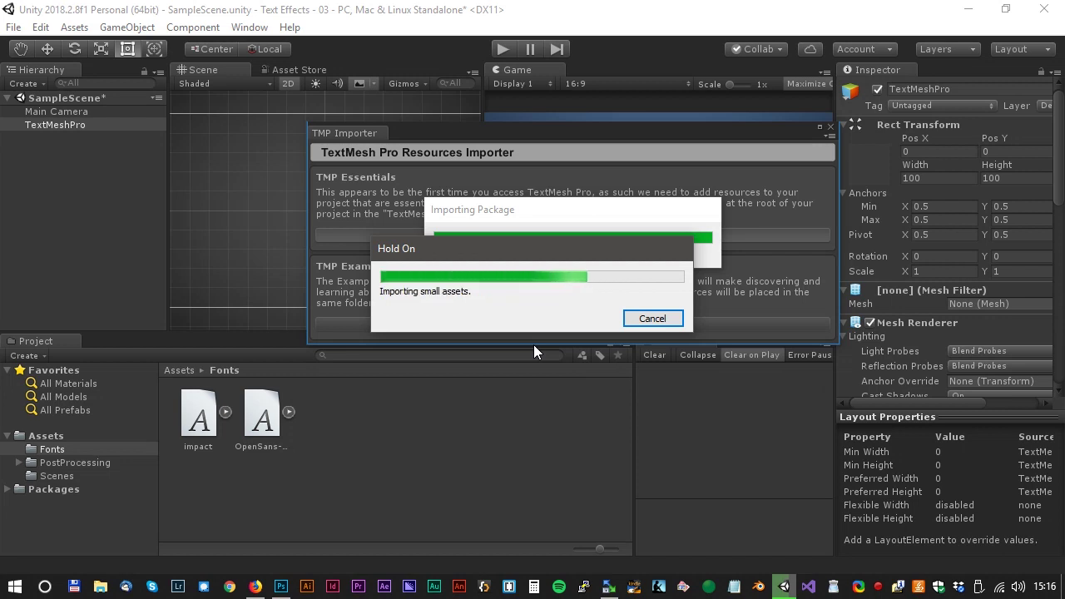
Step: Switch to the Rect tool and replace the Sample text with GLOW
click(829, 126)
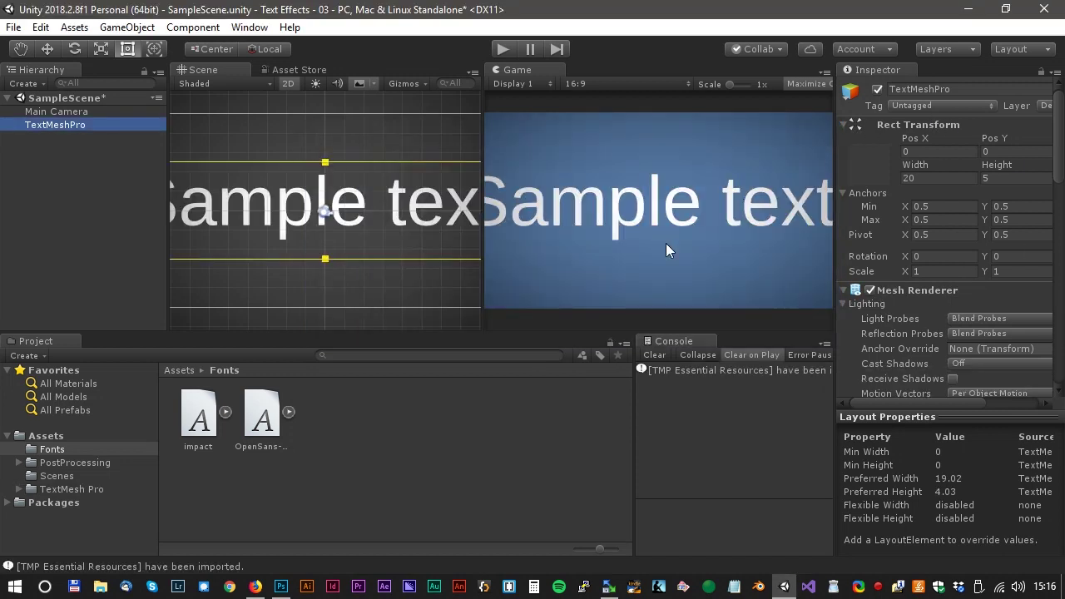
scroll(410, 198, down, 3)
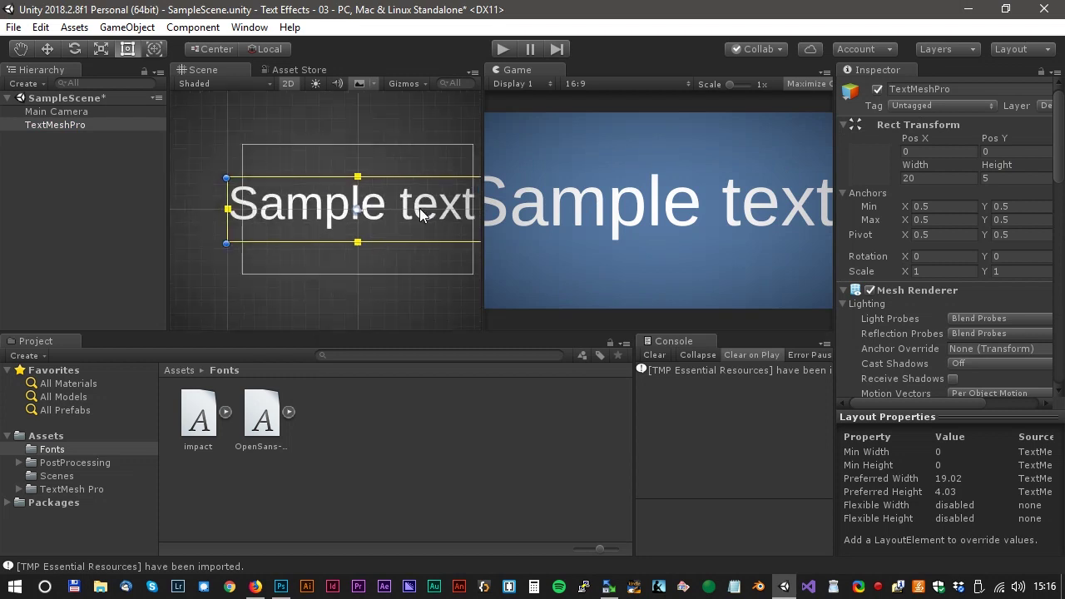
key(t)
scroll(941, 309, down, 5)
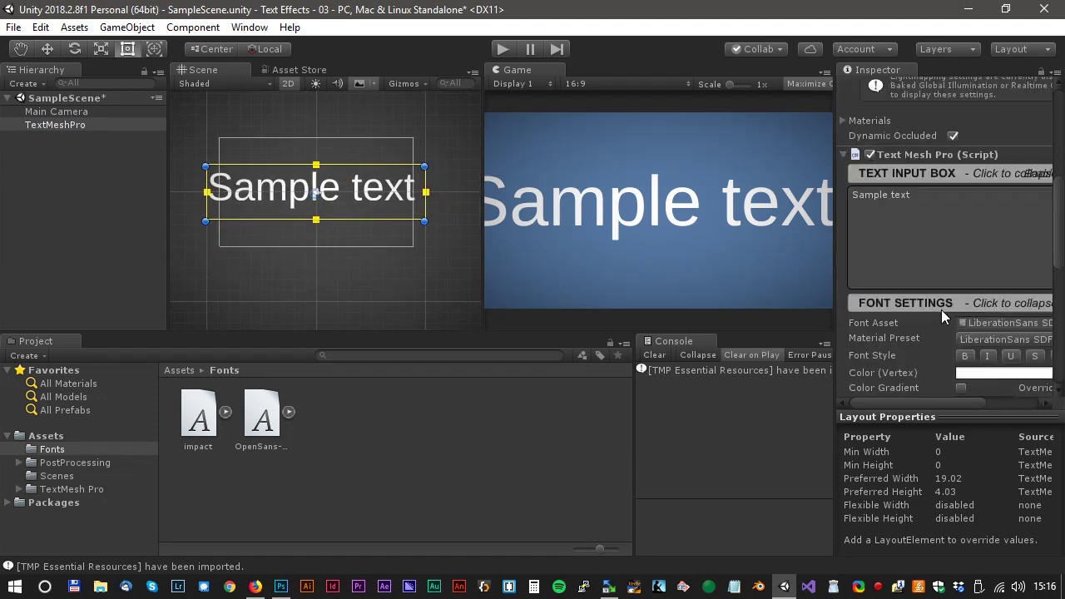
click(945, 201)
text(GLOW)
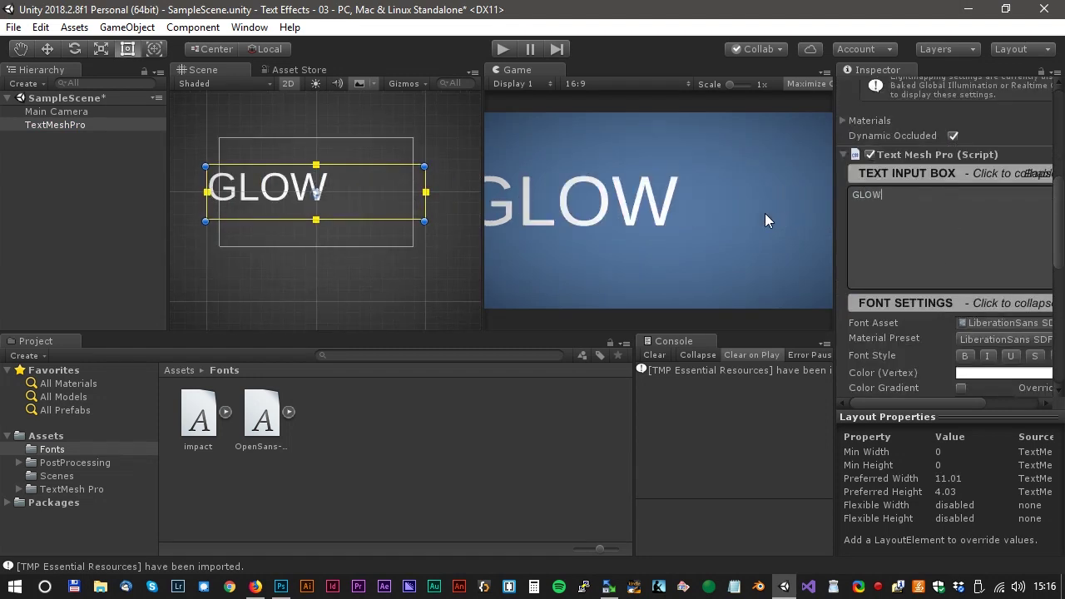
Step: Centre-align GLOW and resize its text box around the word
scroll(932, 357, down, 3)
click(983, 333)
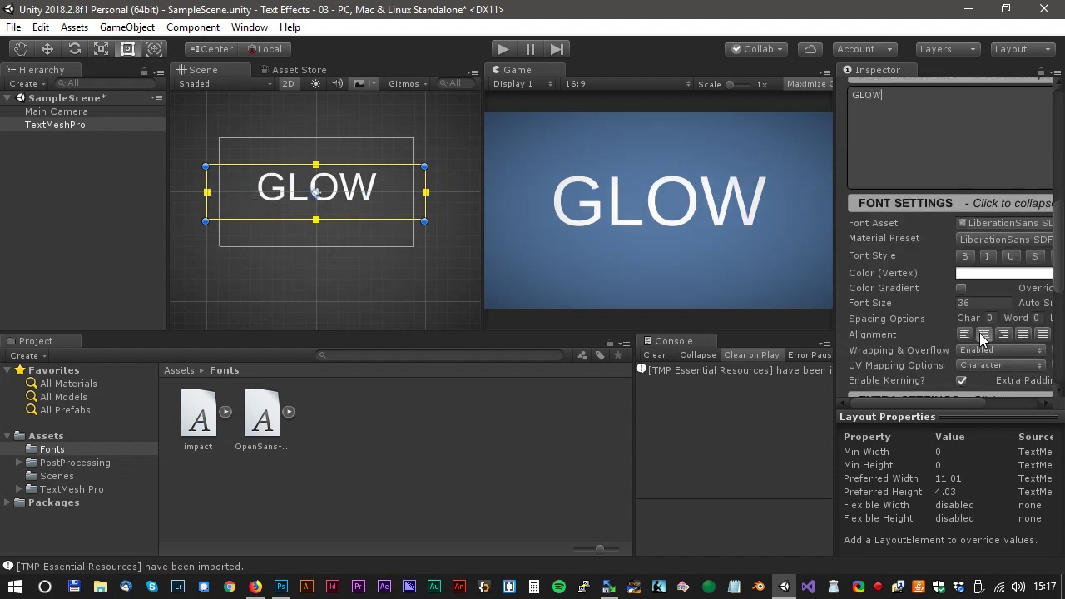
drag(423, 222, 412, 233)
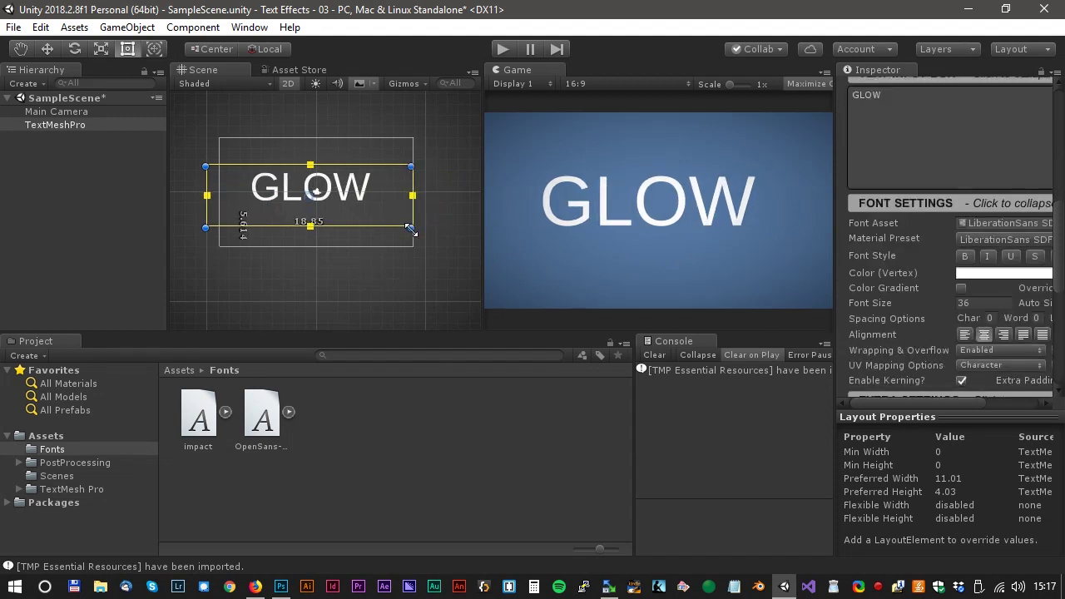
drag(204, 230, 214, 233)
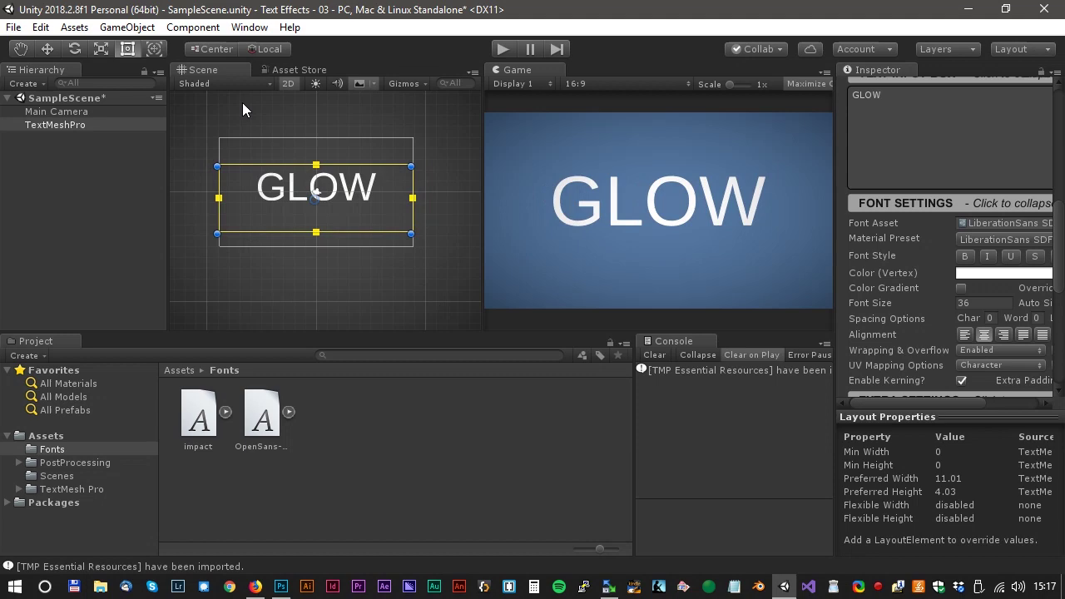
Step: In the Font Asset Creator, use OpenSans-ExtraBold as Font Source and generate the font atlas
click(249, 27)
mouse_move(293, 137)
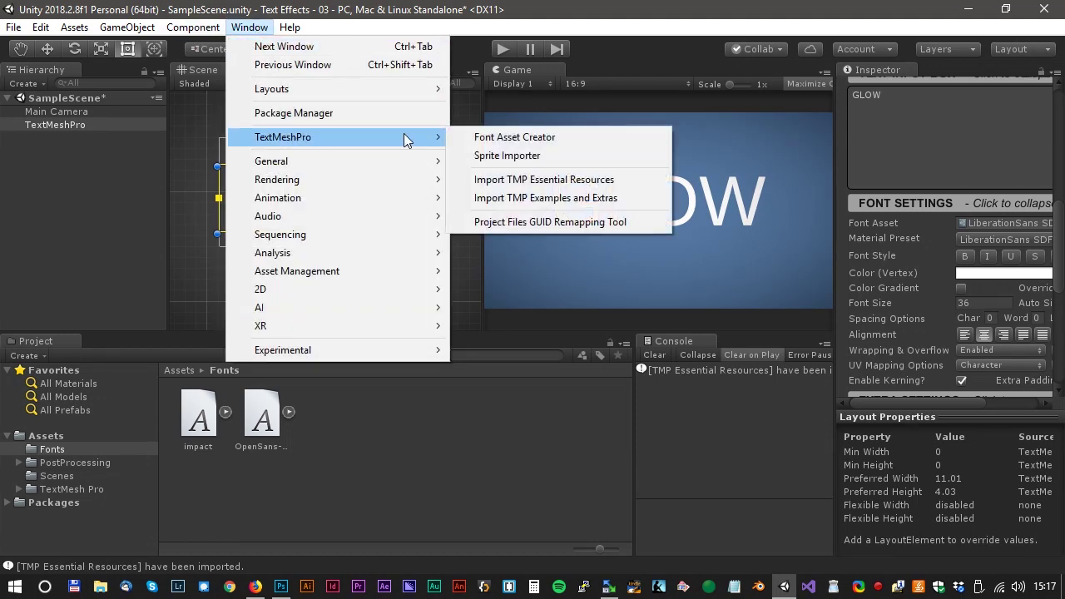
click(509, 135)
drag(513, 7, 800, 37)
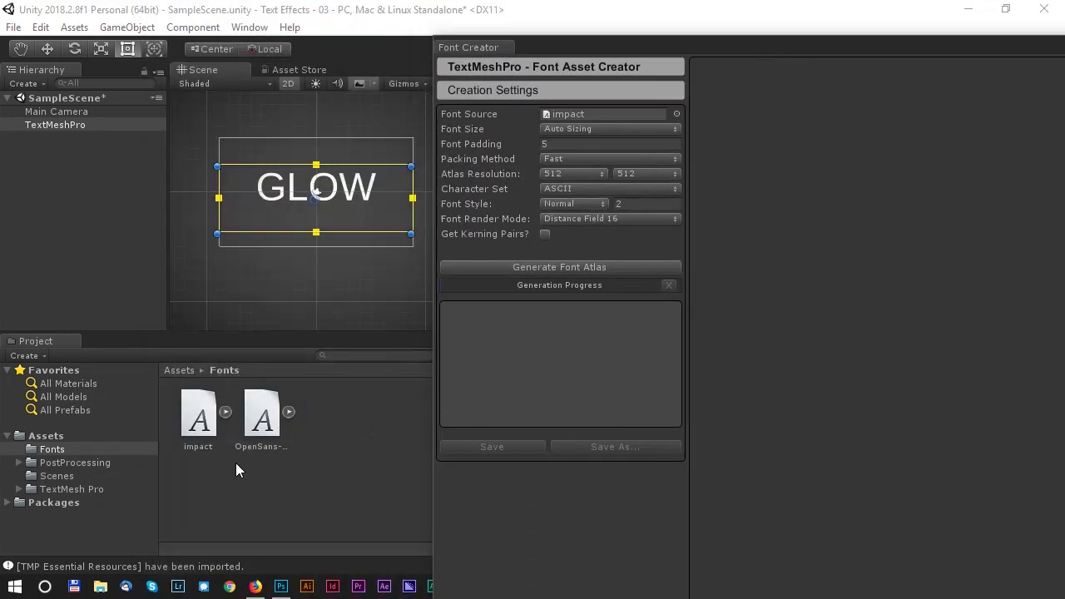
drag(263, 426, 592, 113)
drag(705, 45, 559, 36)
click(414, 256)
drag(764, 40, 630, 35)
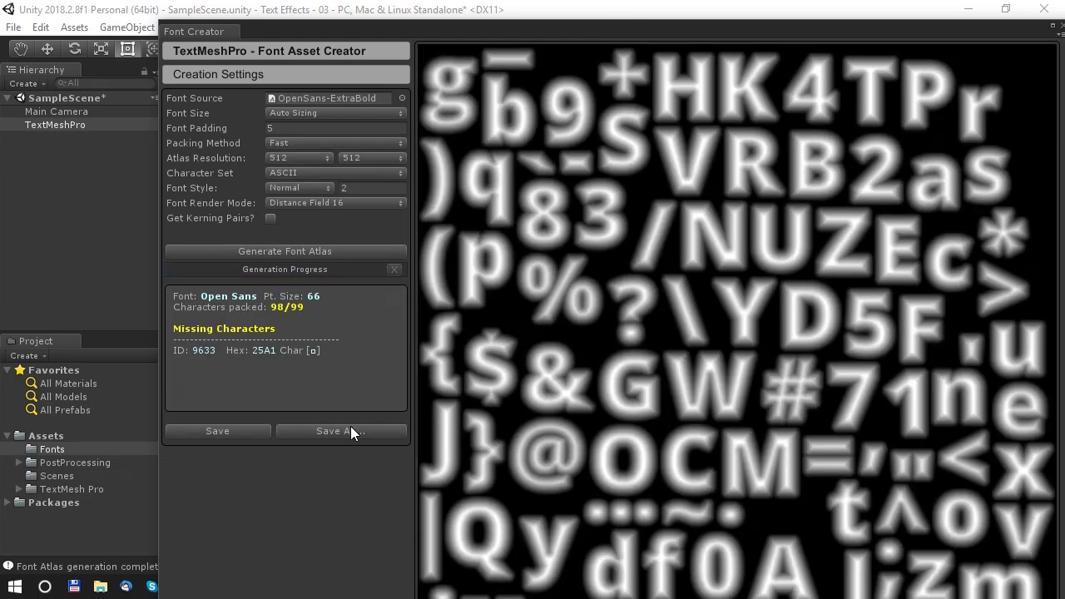
Step: Save the generated atlas as 'Glow - OpenSans-ExtraBold SDF' in the Fonts folder
click(351, 431)
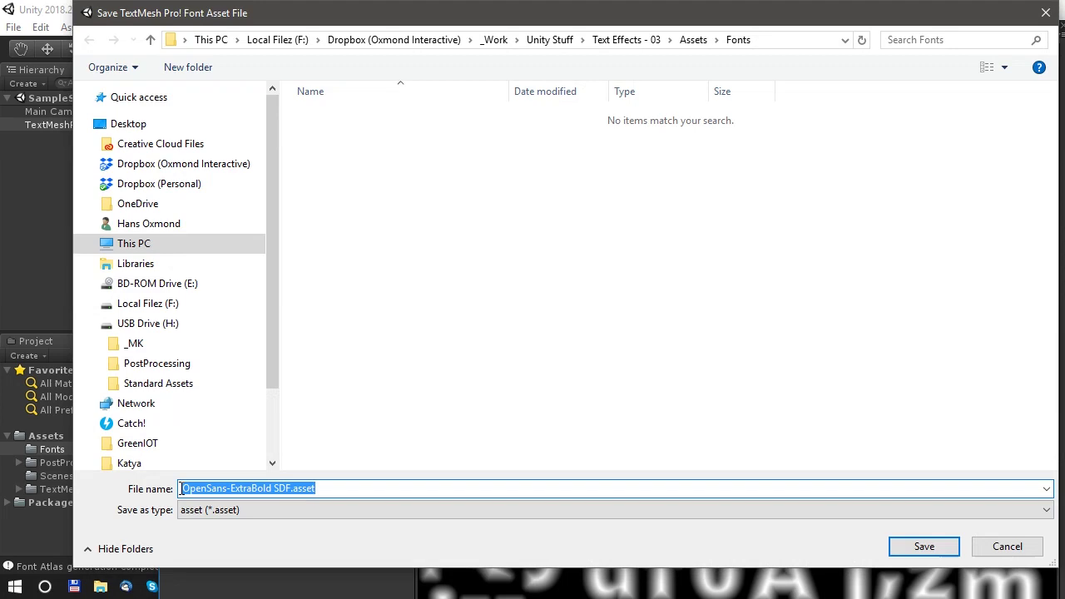
click(193, 489)
text(Glow -)
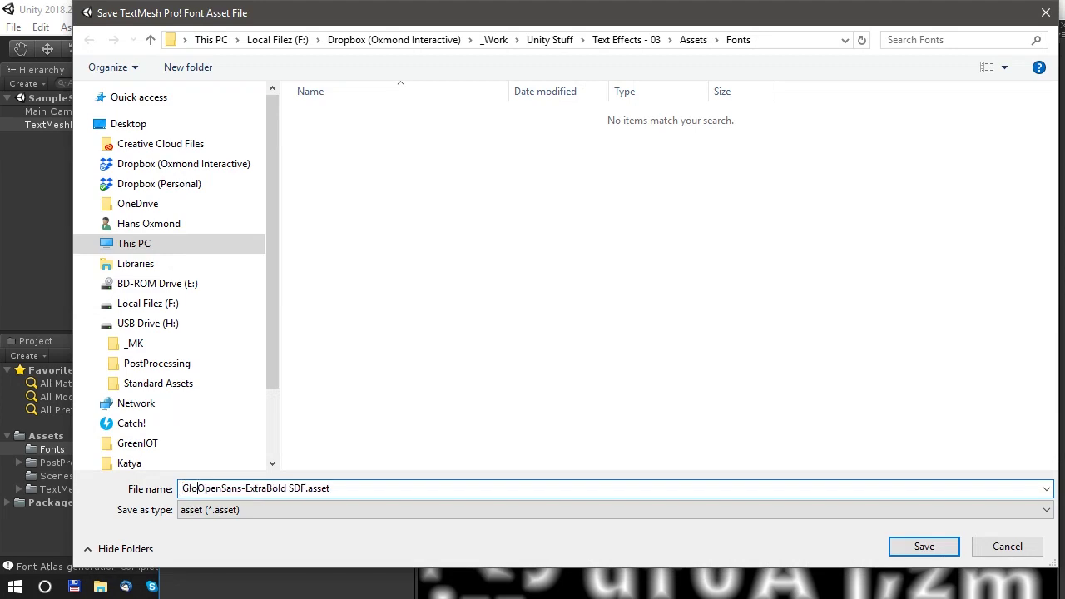
click(923, 547)
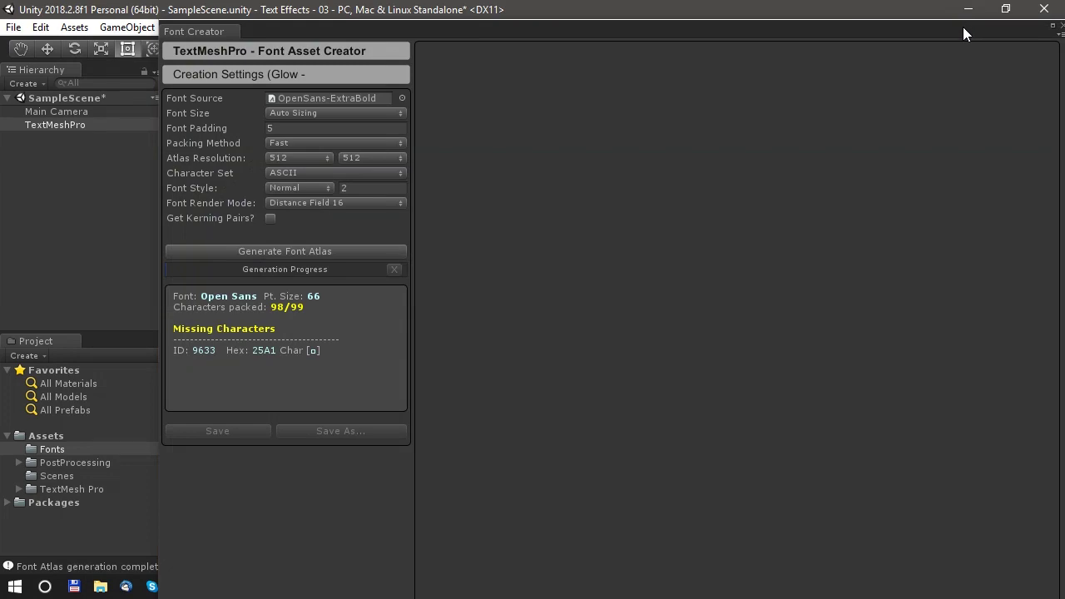
drag(962, 33, 942, 25)
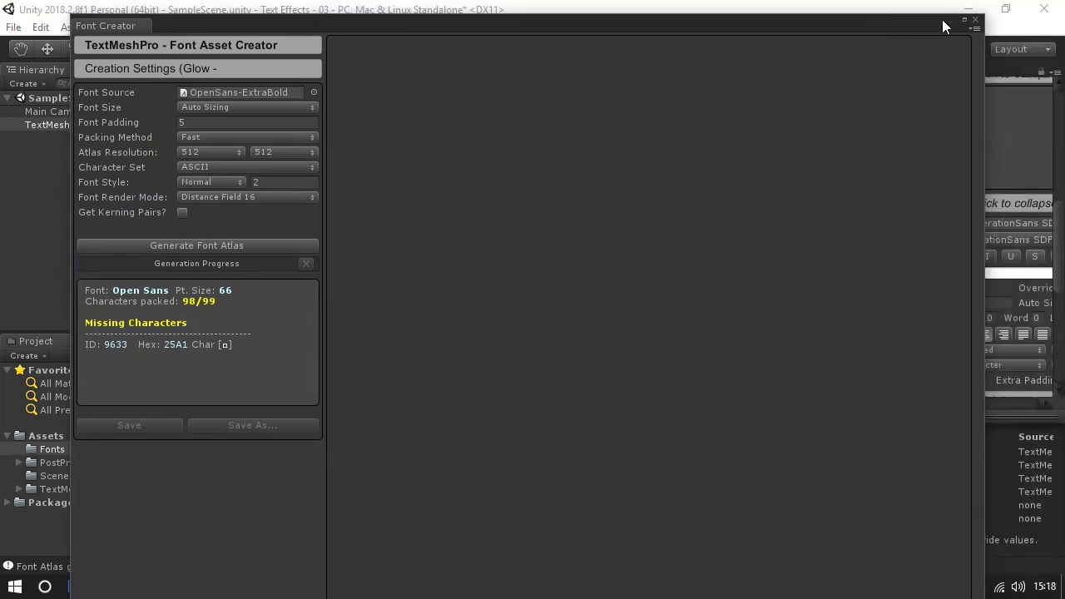
Step: Widen the Inspector and assign the Glow - OpenSans-ExtraBold SDF font asset to the text
click(976, 21)
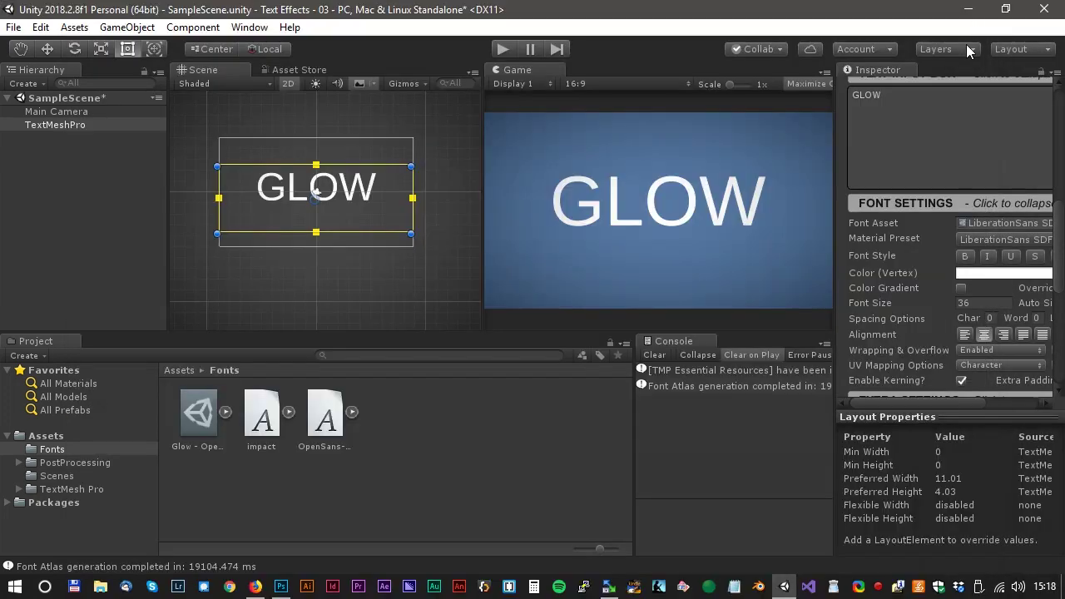
scroll(974, 314, down, 3)
scroll(971, 308, down, 4)
scroll(968, 285, up, 2)
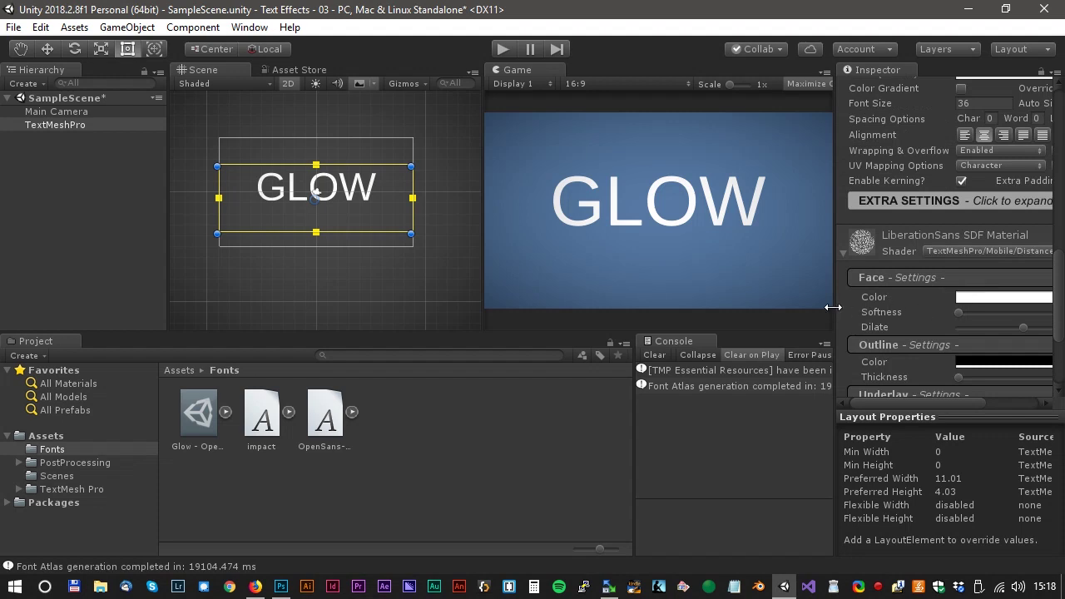
drag(833, 307, 705, 288)
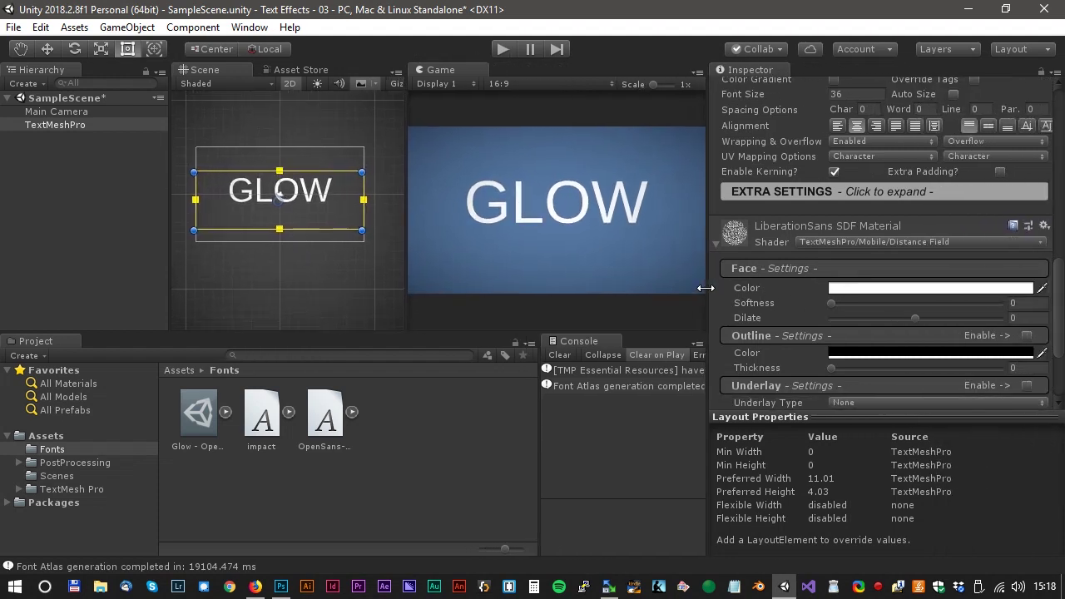
scroll(832, 250, up, 4)
drag(200, 414, 963, 172)
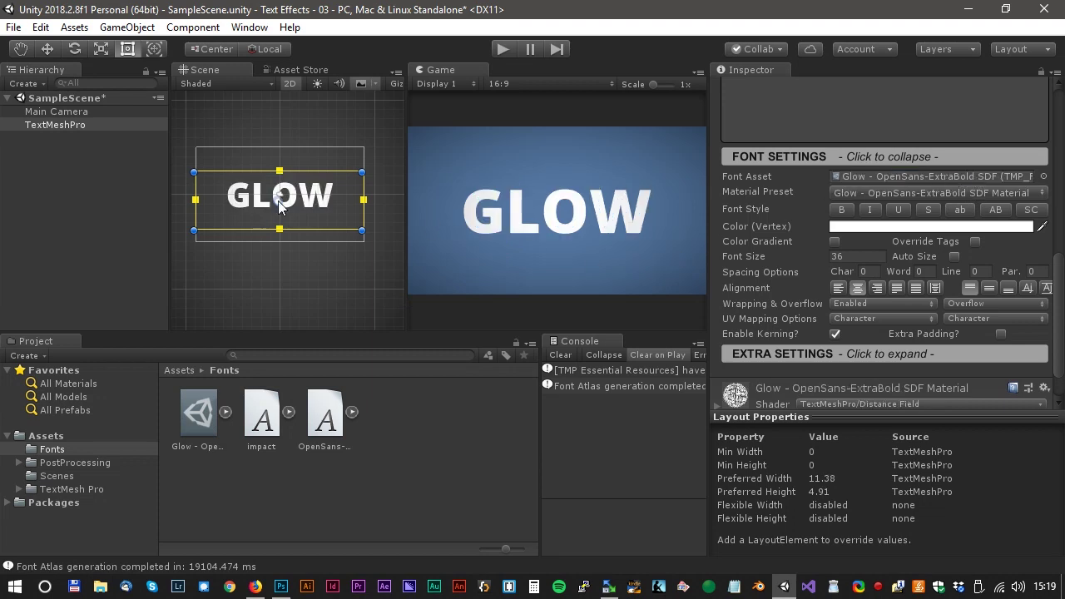
Step: Move the GLOW text higher and set its font size to 31.73
click(47, 49)
drag(280, 129, 283, 97)
drag(740, 256, 636, 247)
drag(279, 98, 280, 108)
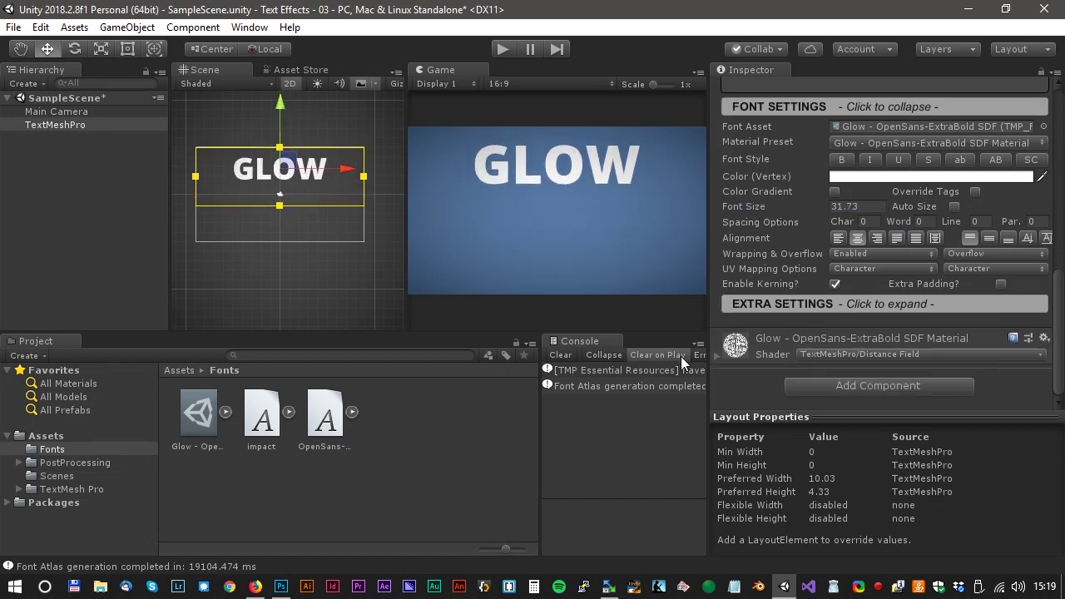
Step: In the text material, enable Glow with its Outer spread set to 1
click(717, 349)
scroll(779, 323, down, 10)
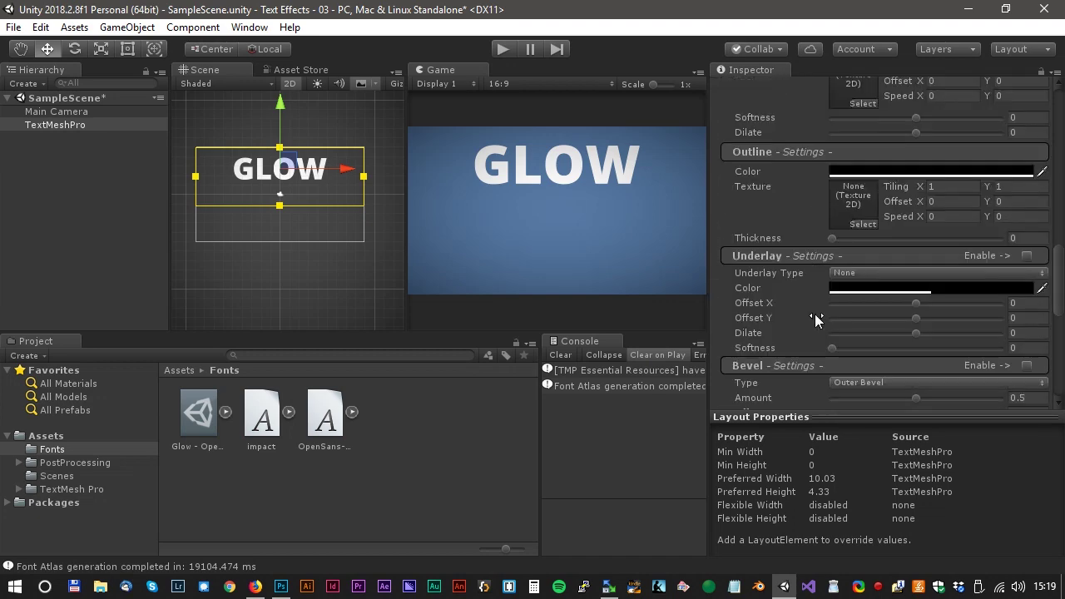
scroll(821, 317, down, 3)
scroll(816, 321, down, 3)
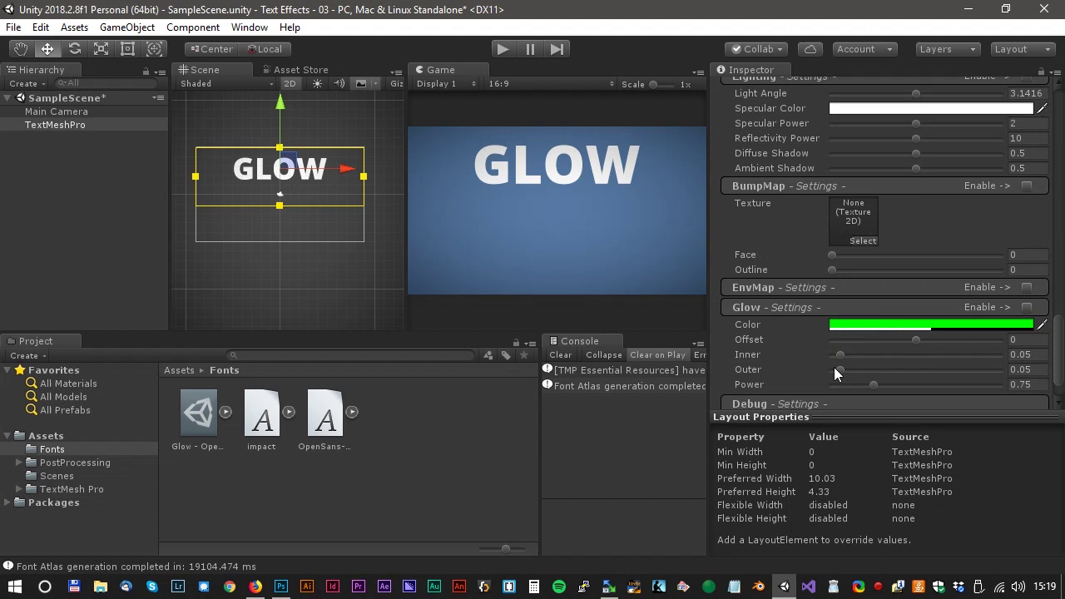
drag(840, 369, 949, 374)
click(1027, 307)
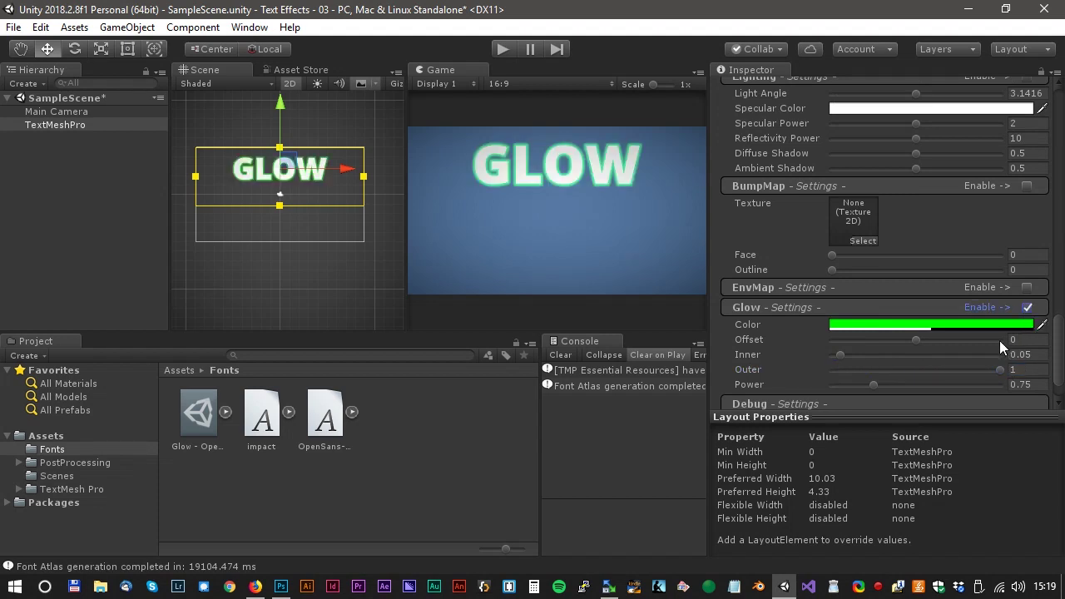
Step: Change the glow colour from green to cyan-blue, widening the Game preview
scroll(917, 359, down, 1)
scroll(917, 364, up, 1)
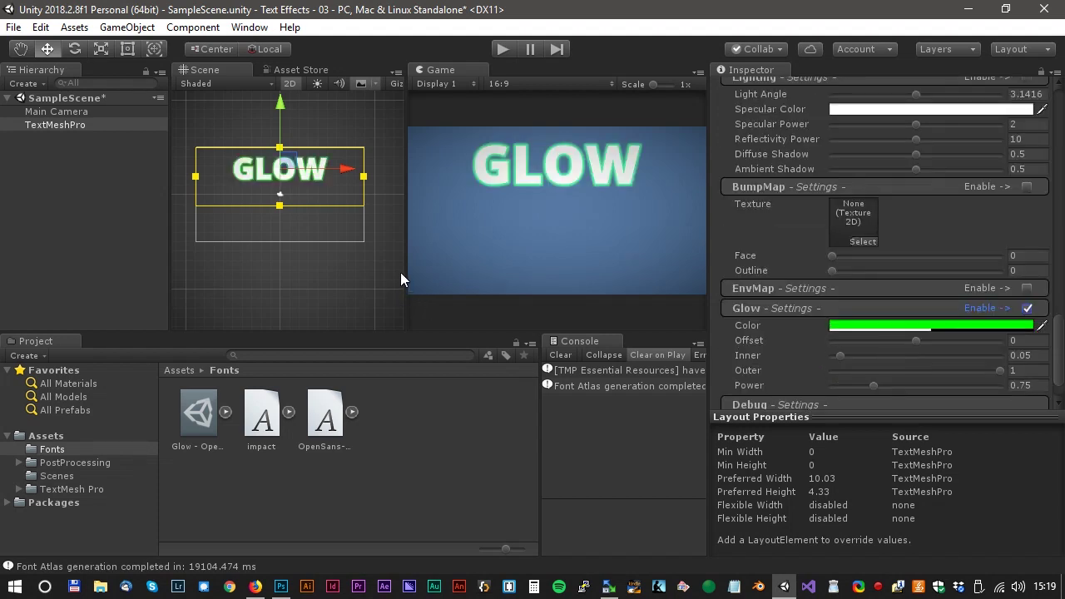
drag(400, 272, 340, 267)
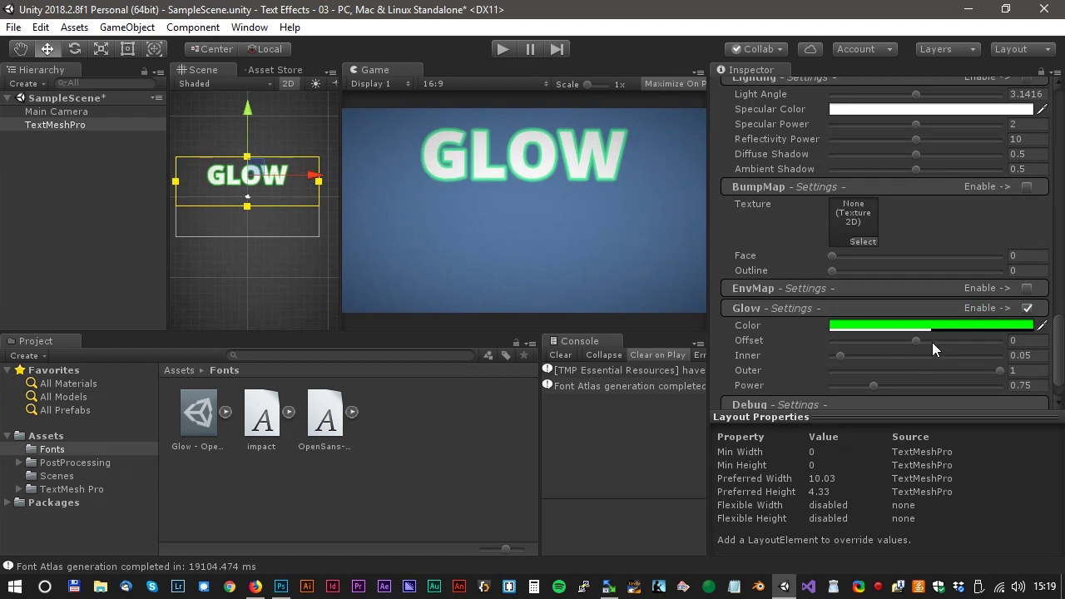
click(930, 325)
drag(112, 331, 96, 325)
click(278, 160)
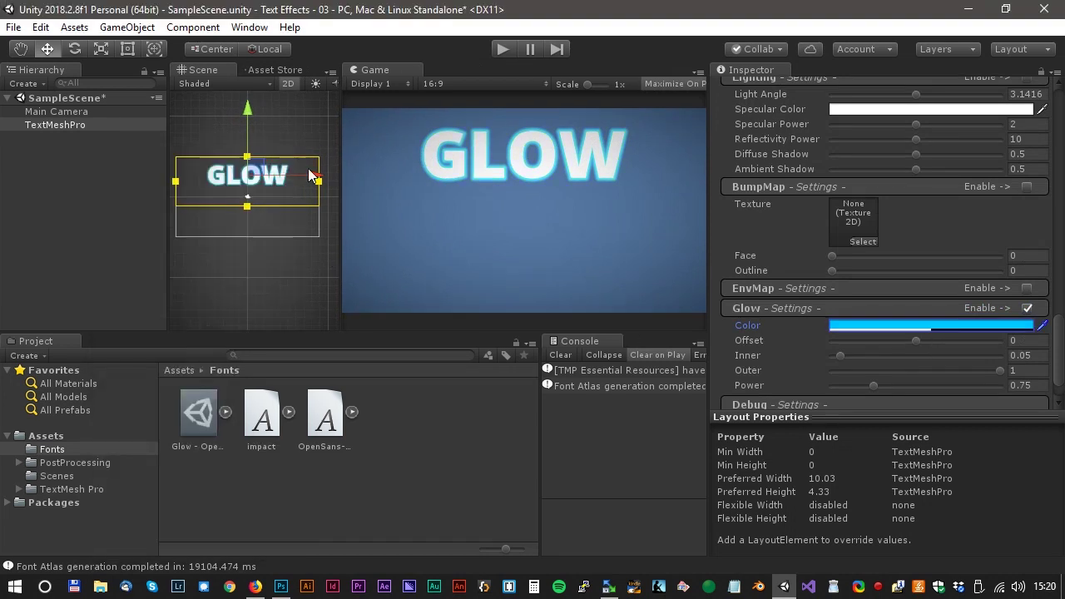
Step: Set the glow Offset to 0 and raise the GLOW text slightly
scroll(914, 378, down, 3)
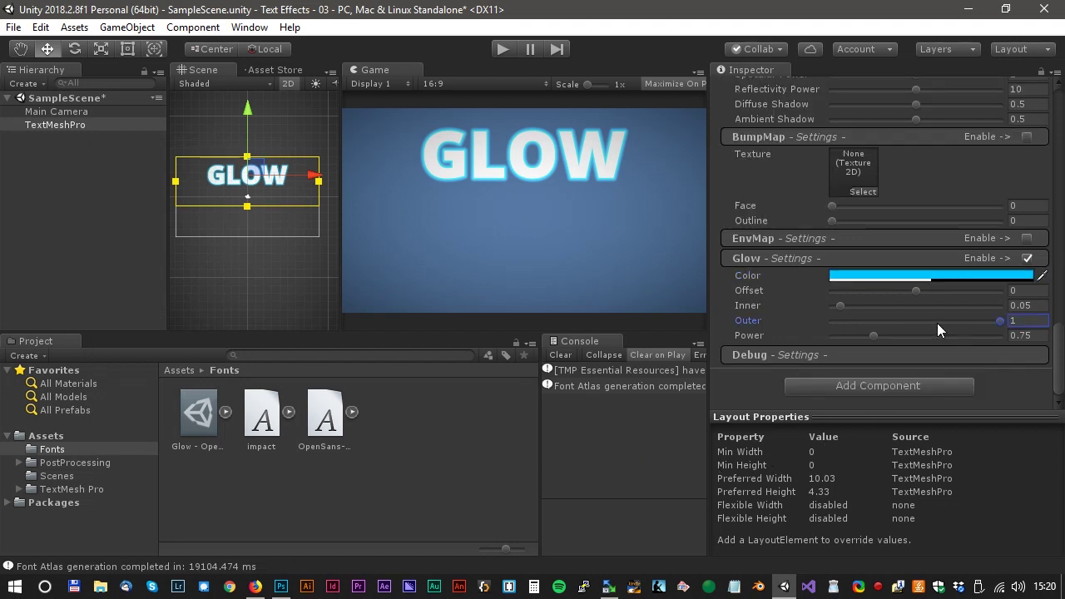
drag(916, 289, 988, 291)
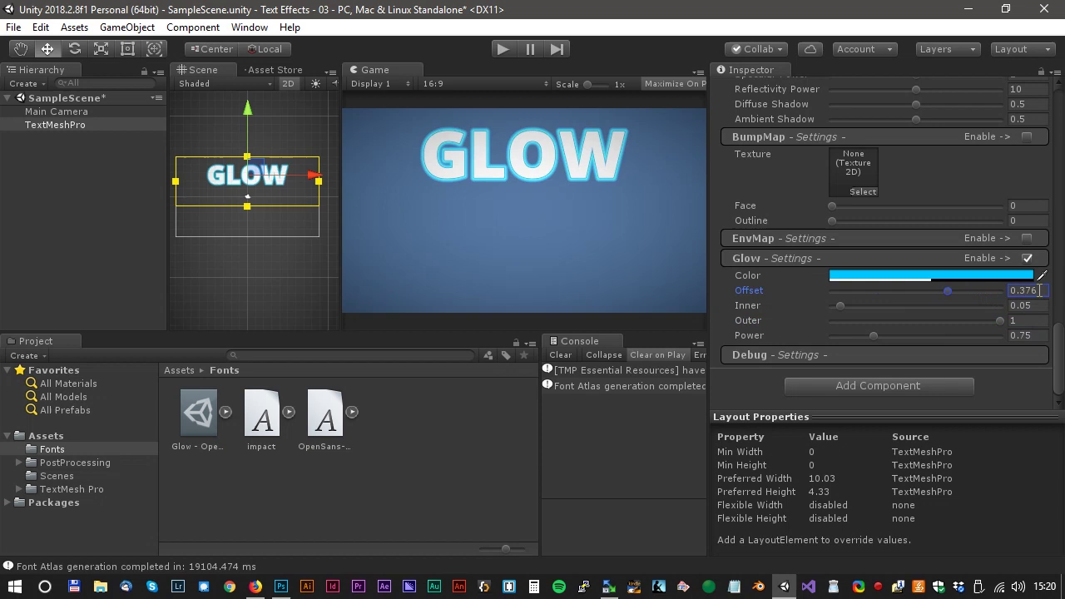
click(1026, 291)
text(0)
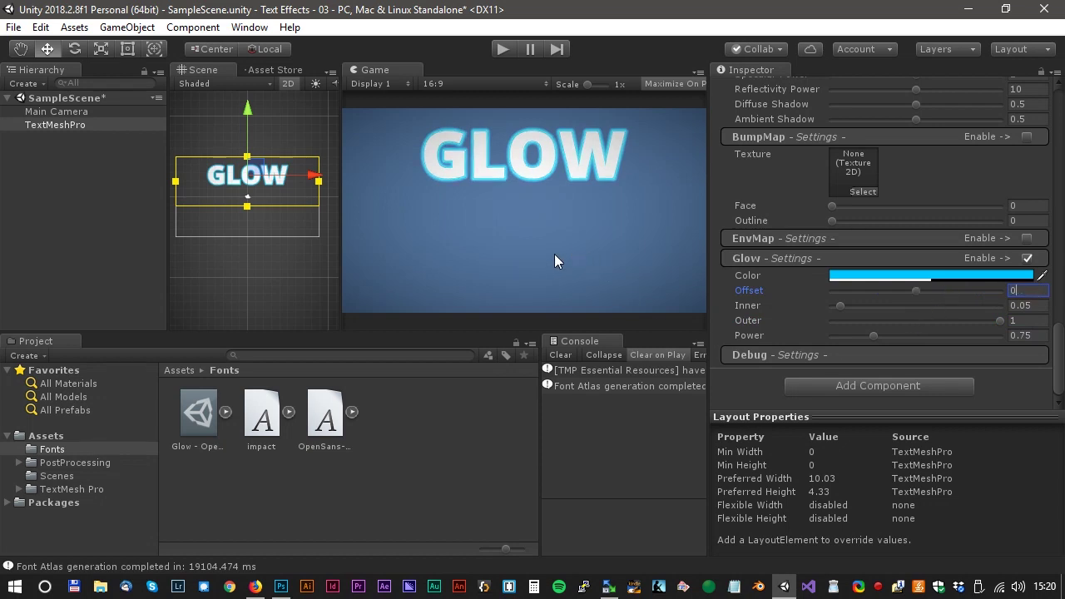
drag(247, 111, 249, 107)
Step: Rename the TextMeshPro object to Glow
right_click(46, 125)
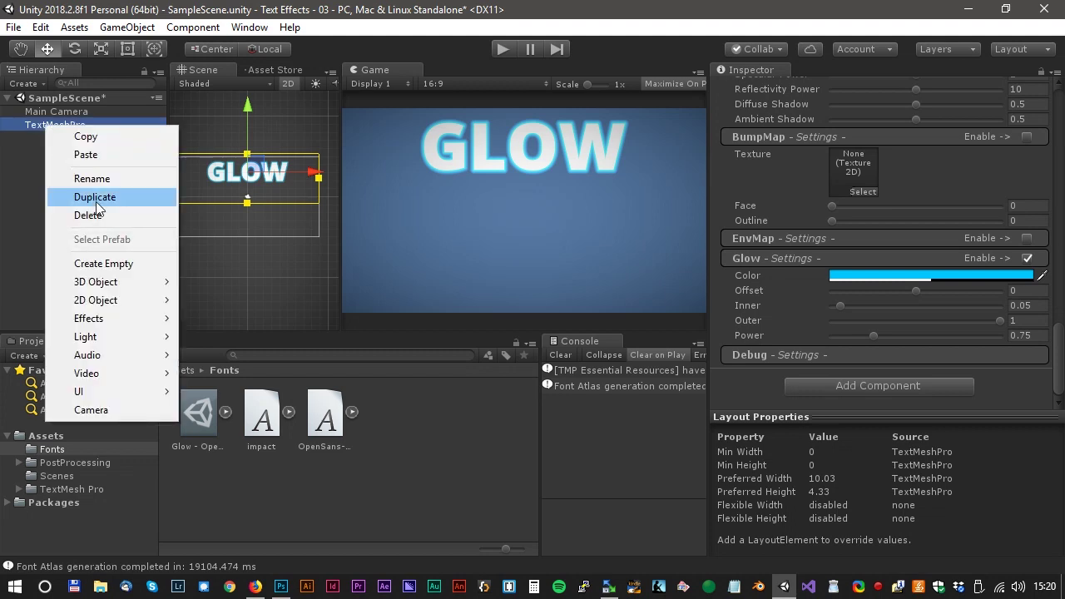
click(116, 179)
text(Glow)
key(Return)
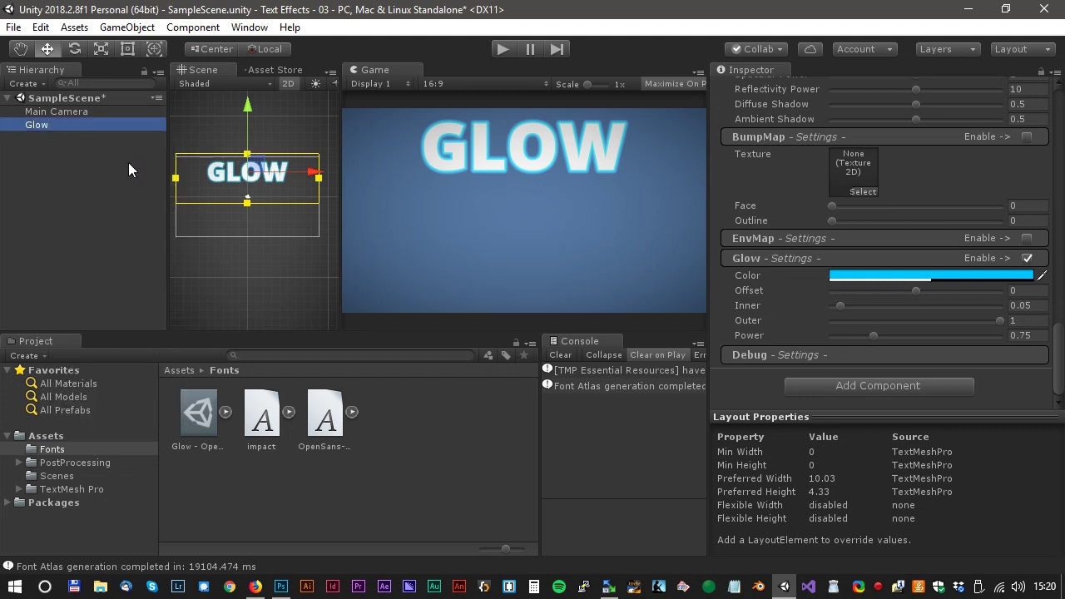
Step: Duplicate the Glow object and rename the copy Outline
right_click(72, 125)
click(105, 194)
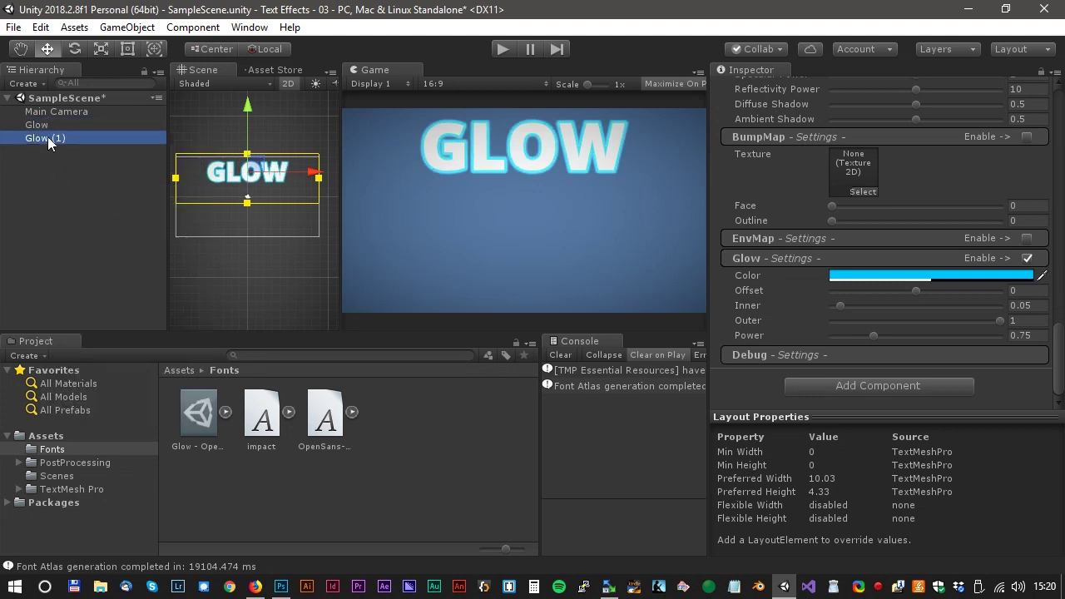
right_click(47, 137)
click(117, 188)
text(Outline)
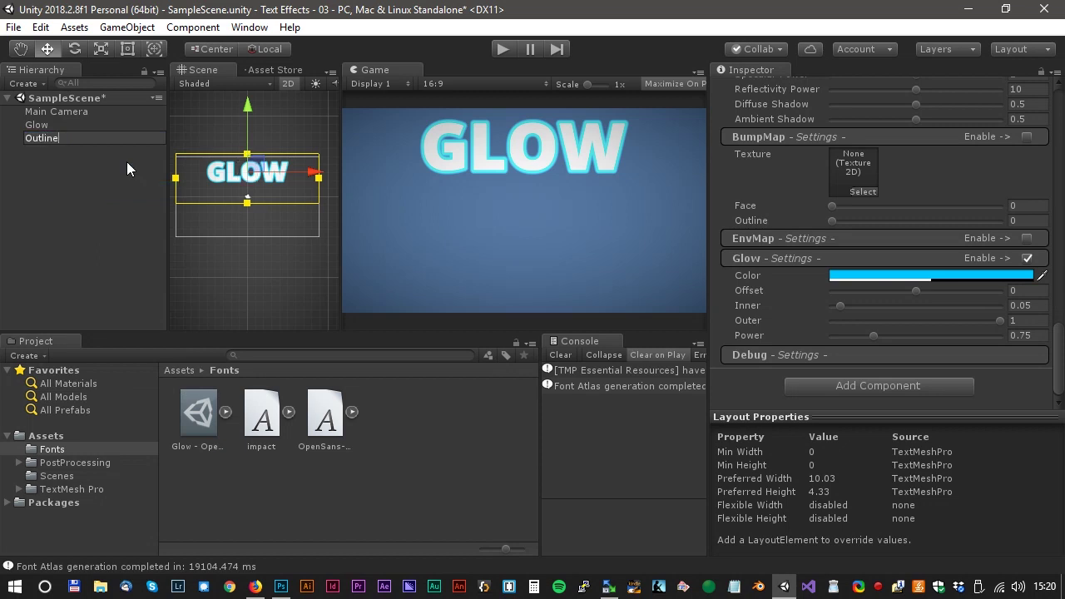
key(Return)
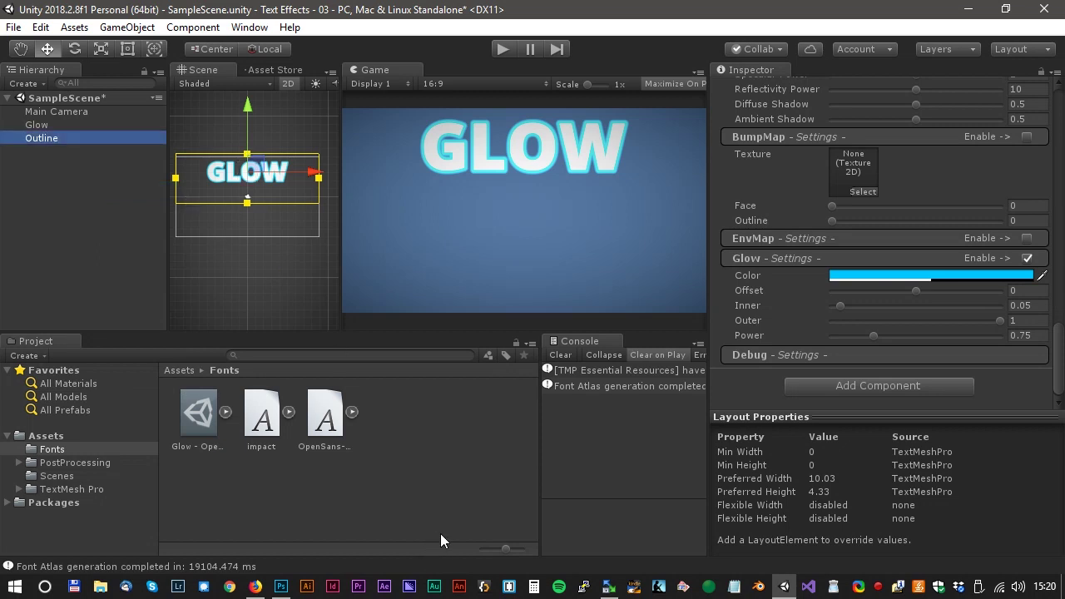
click(249, 27)
Step: In the Font Asset Creator, generate a font atlas from the impact font
mouse_move(333, 137)
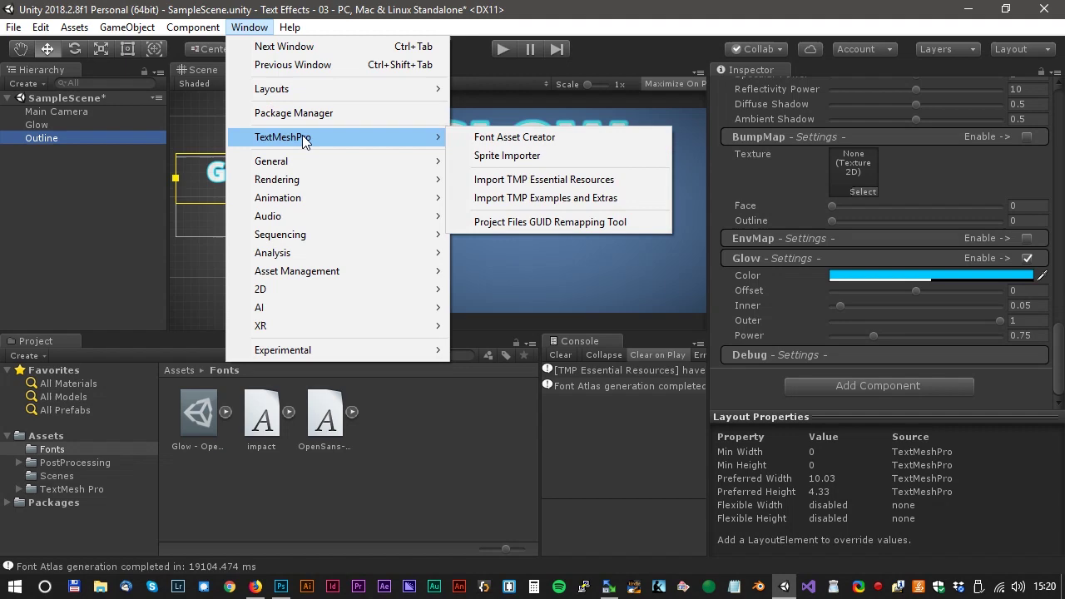
click(554, 141)
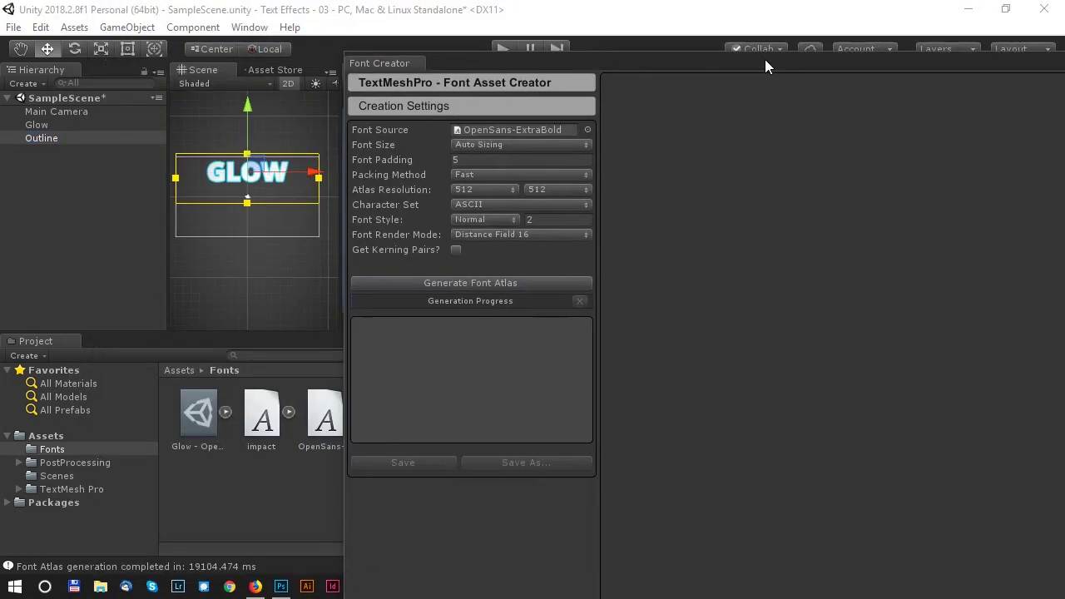
drag(262, 414, 519, 123)
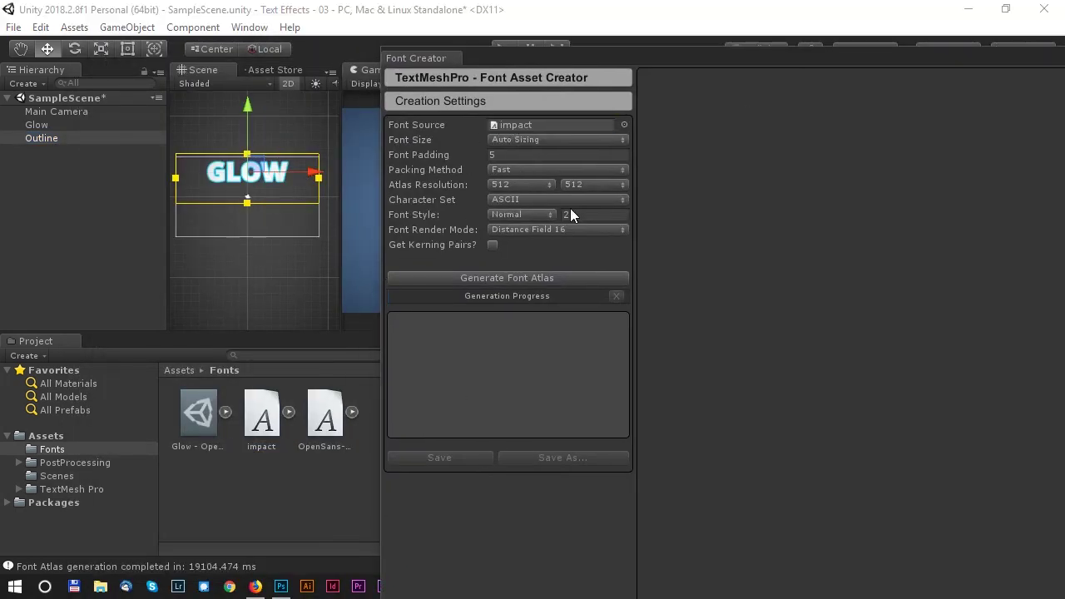
click(511, 281)
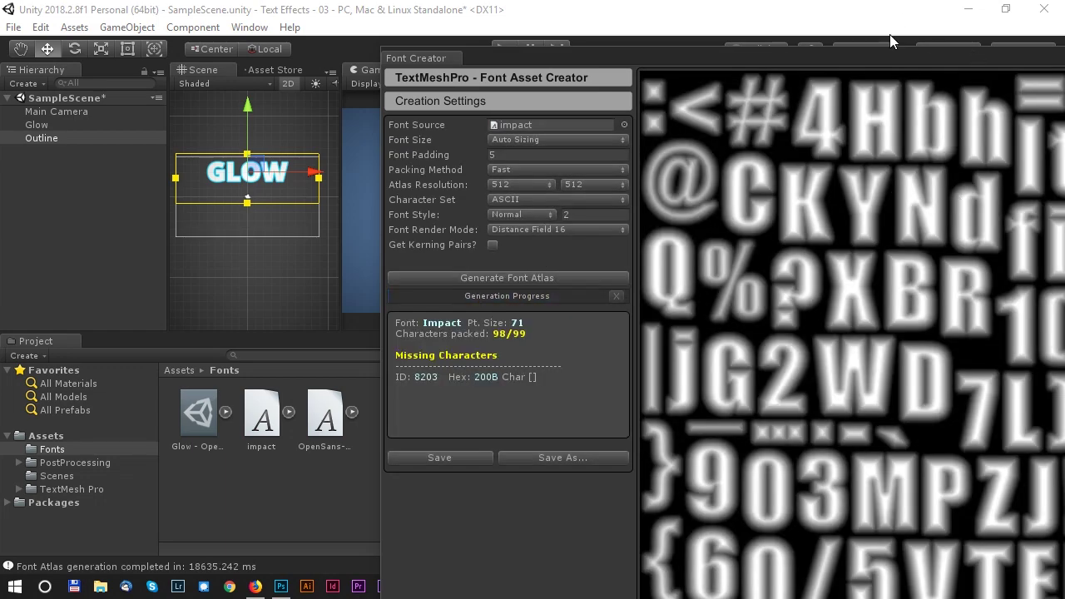
drag(889, 34, 697, 31)
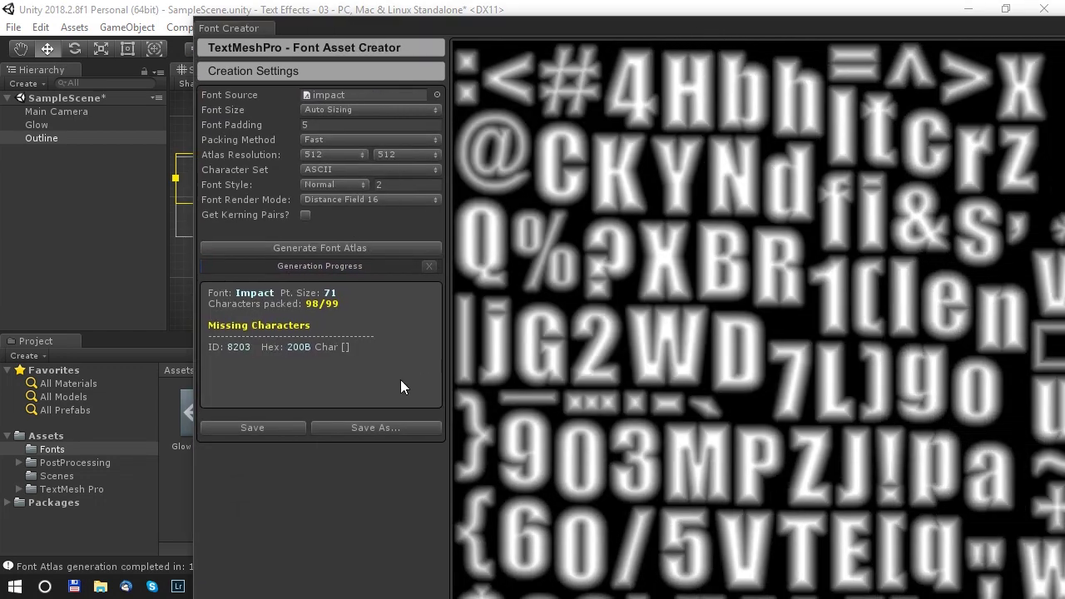
Step: Save the atlas as 'Outline - impact SDF' and close the Font Asset Creator
click(372, 426)
key(Home)
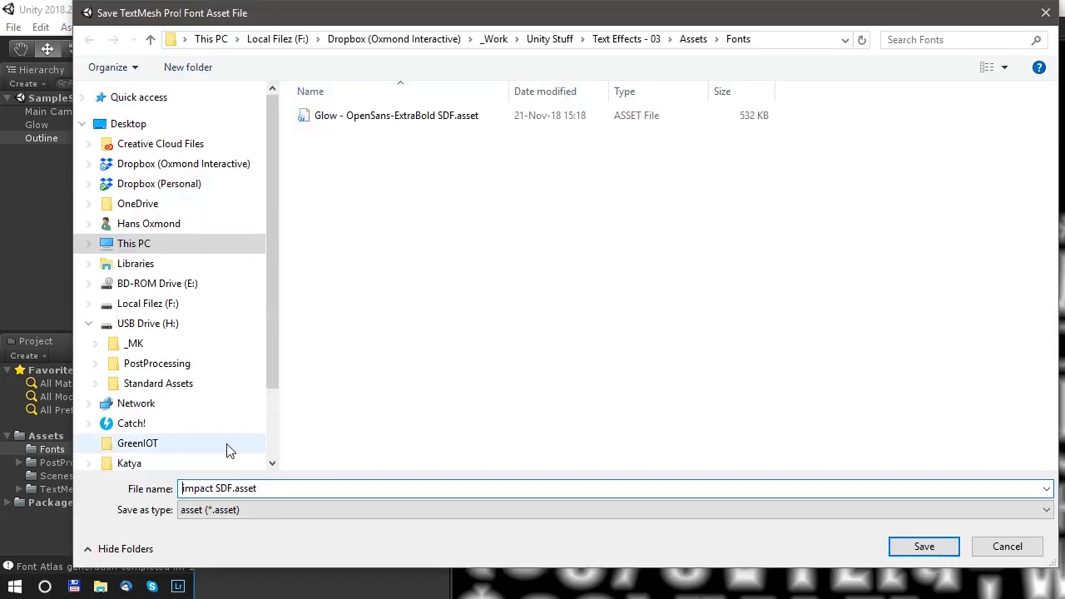
text(Outline )
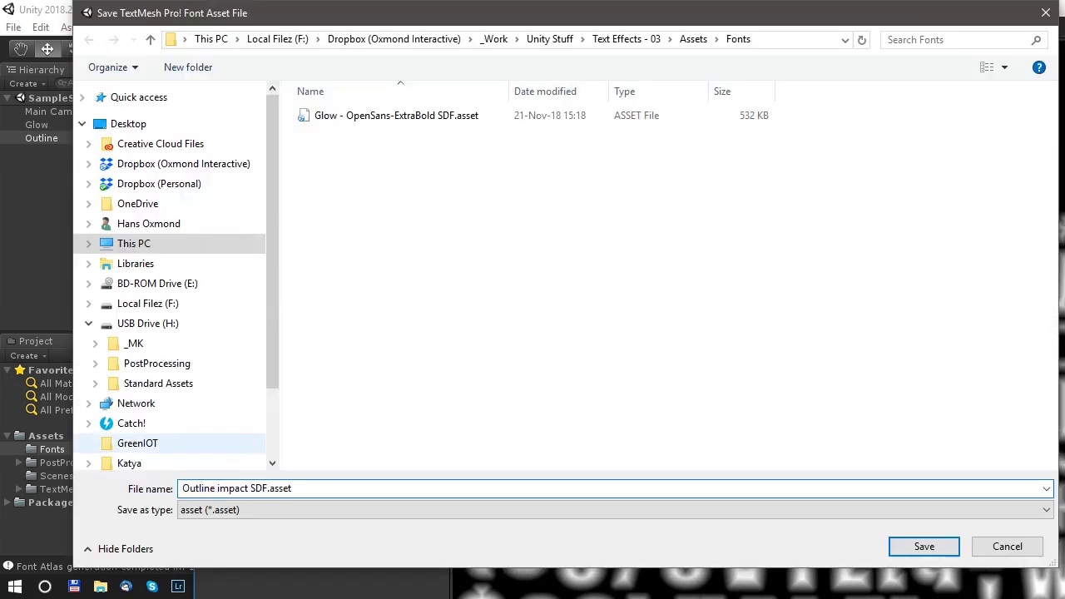
text(-)
click(915, 546)
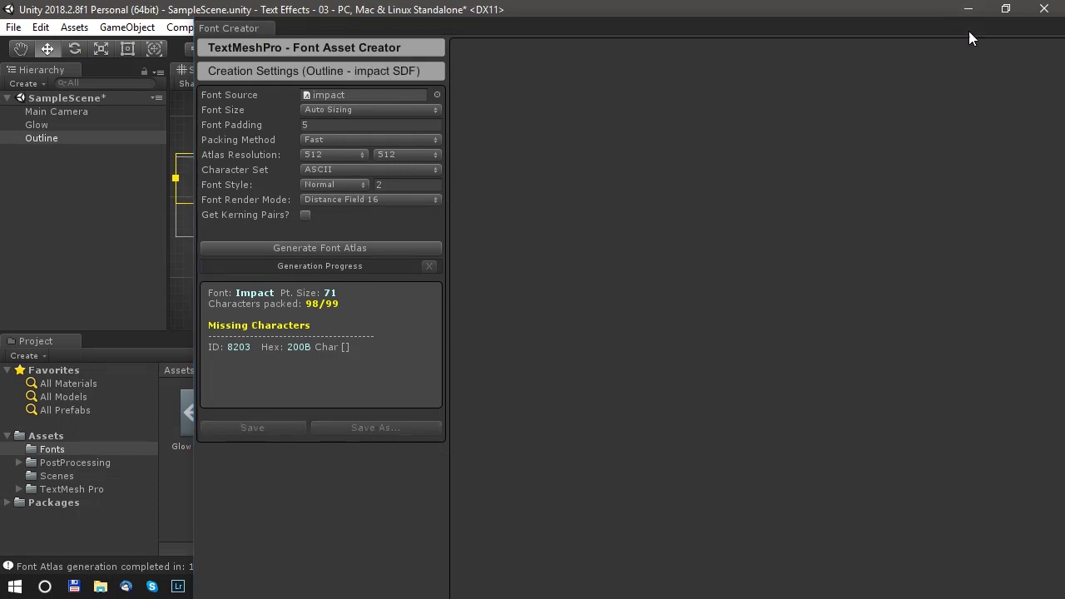
drag(969, 32, 854, 29)
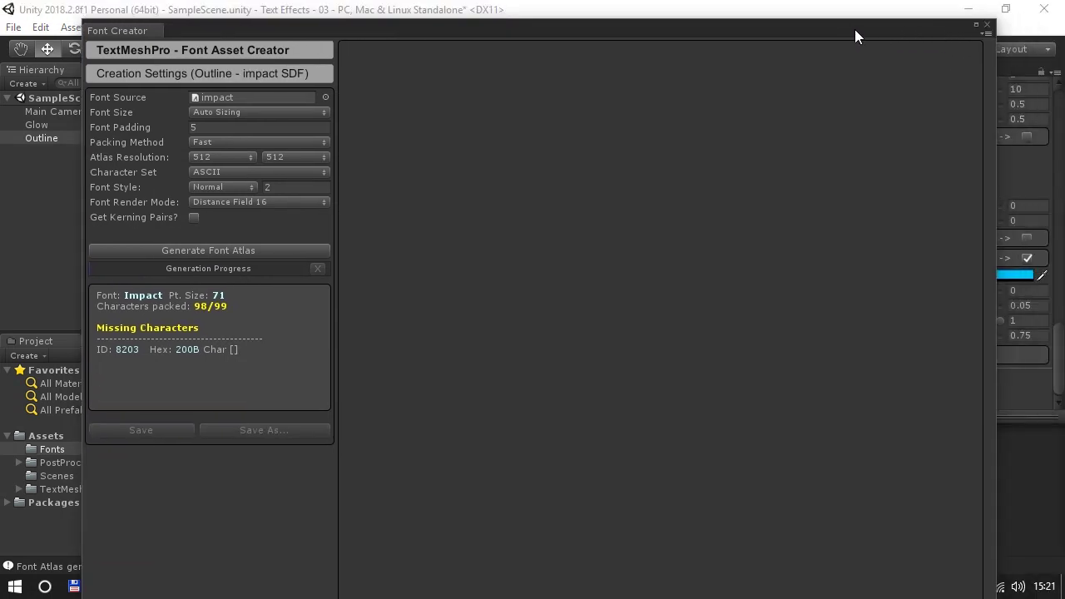
click(978, 24)
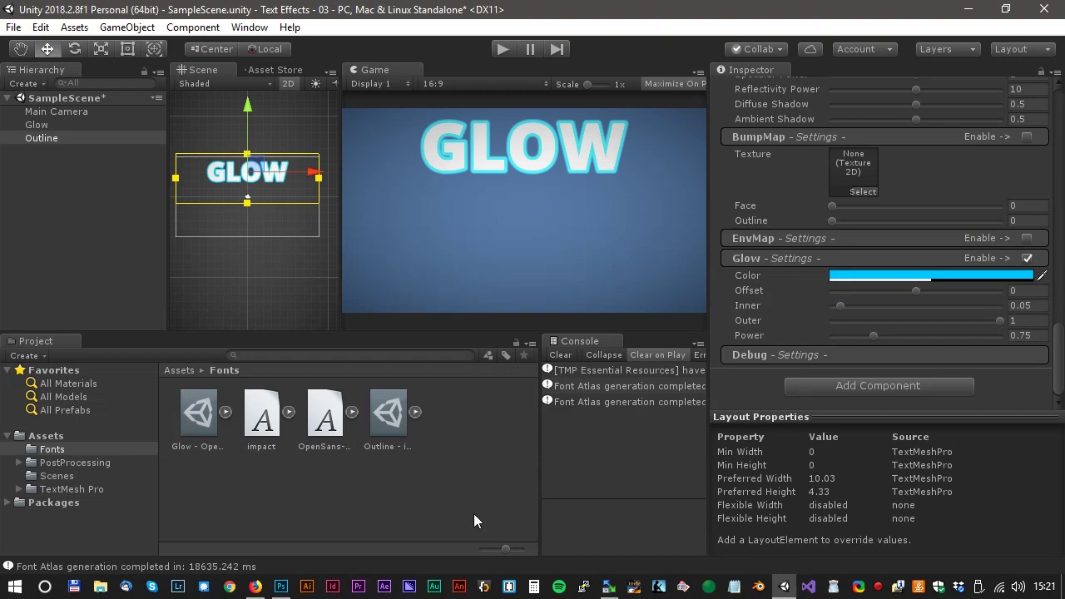
Step: Assign the Outline - impact SDF font to the Outline text and lower it slightly
drag(249, 104, 251, 130)
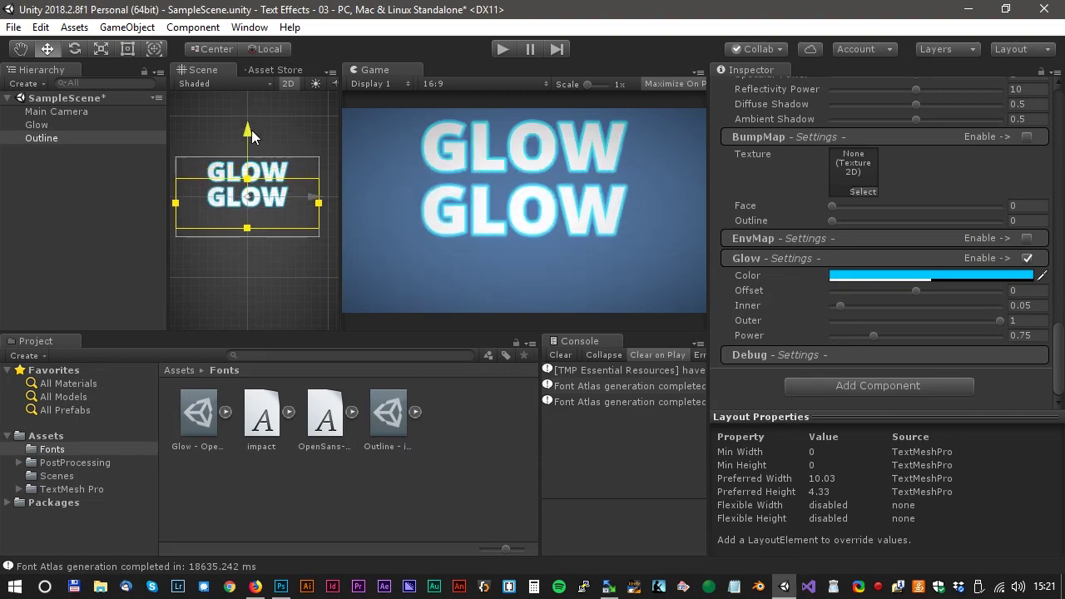
scroll(859, 242, up, 10)
scroll(860, 243, up, 10)
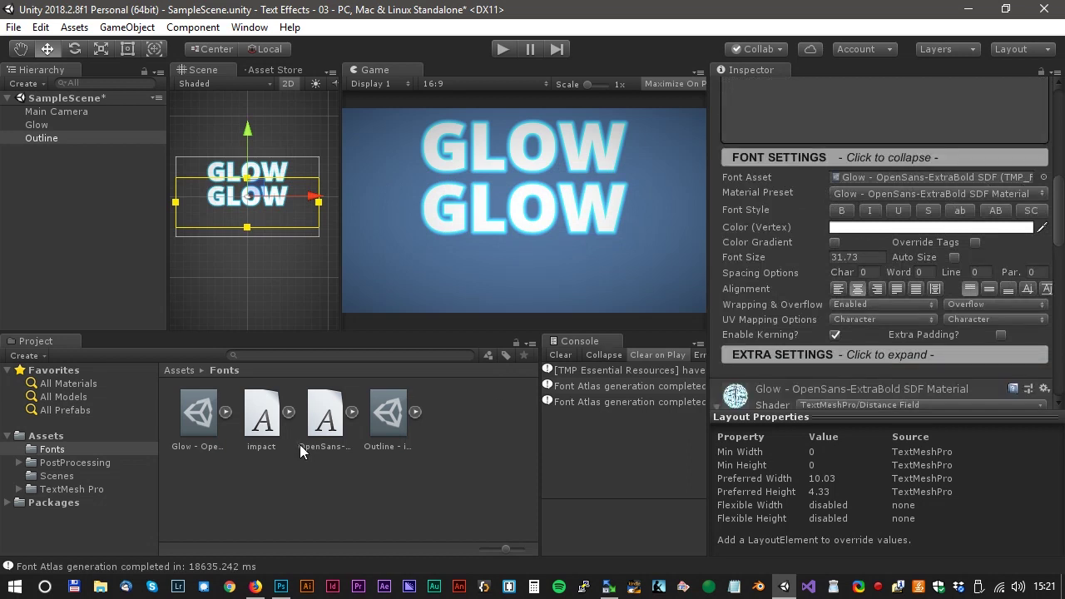
click(1043, 177)
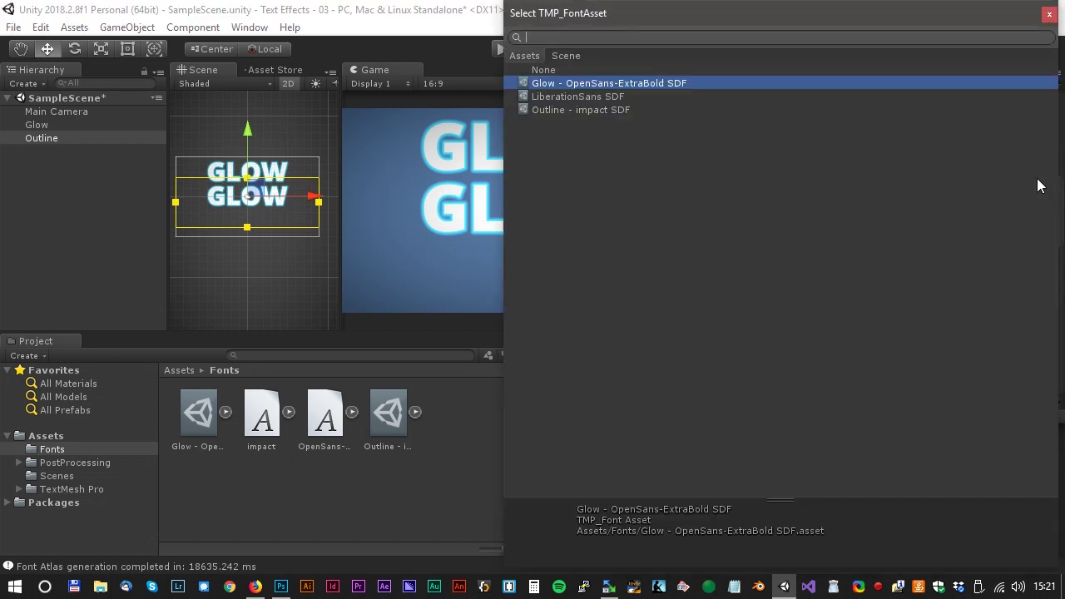
click(582, 111)
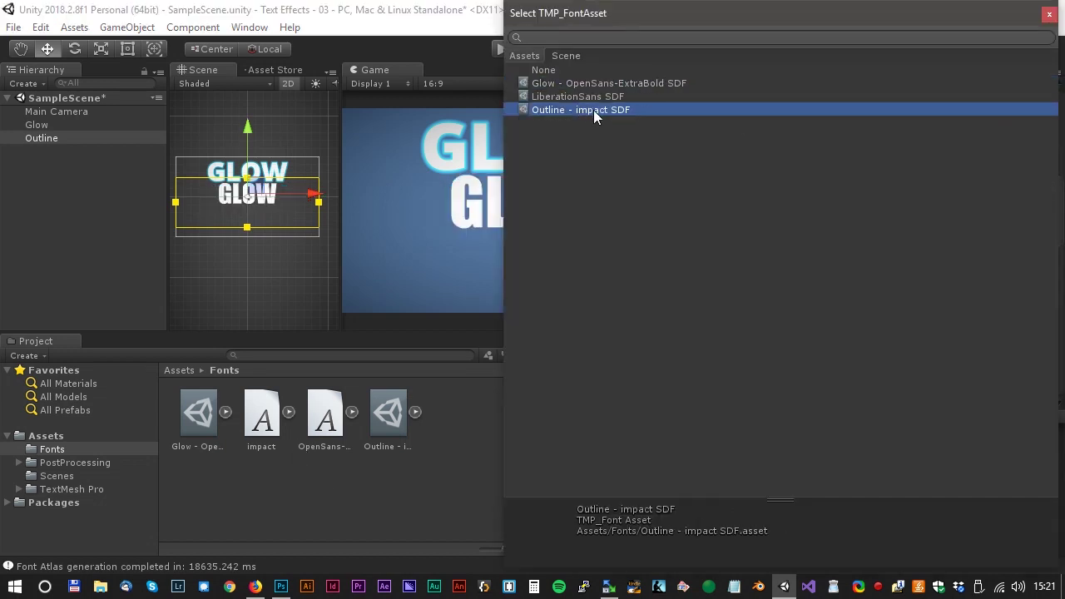
click(1049, 14)
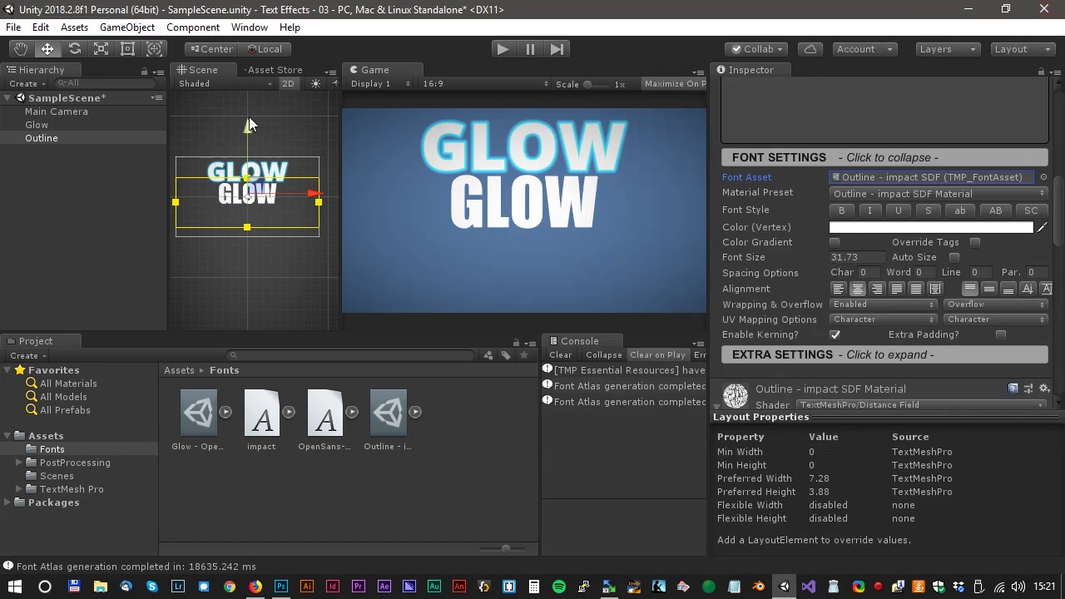
drag(245, 125, 246, 129)
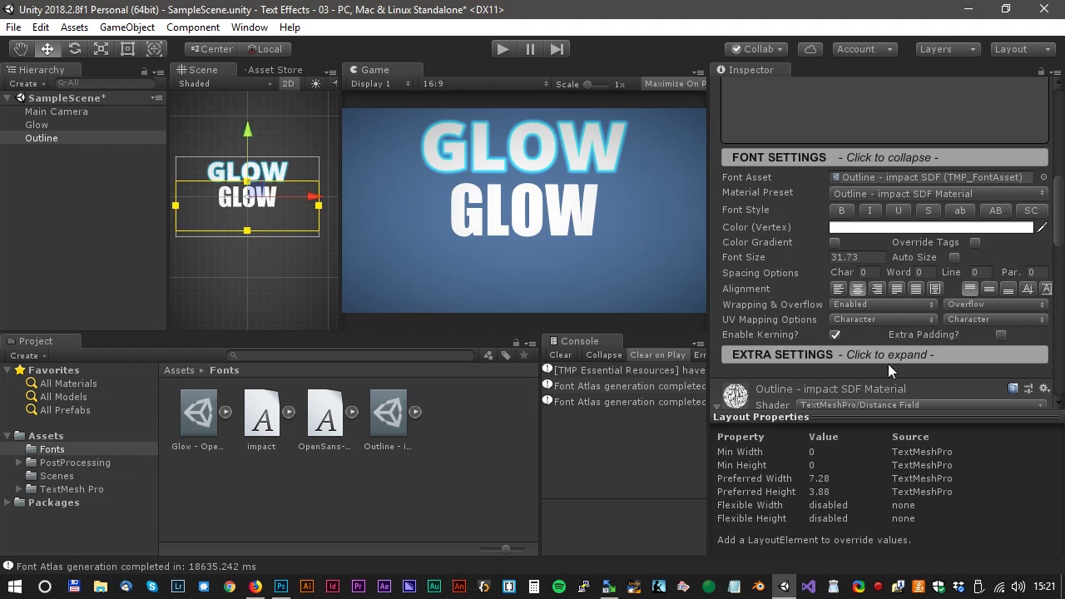
Step: Change the second text to OUTLINE and raise Outline Thickness to 0.208
scroll(868, 243, up, 3)
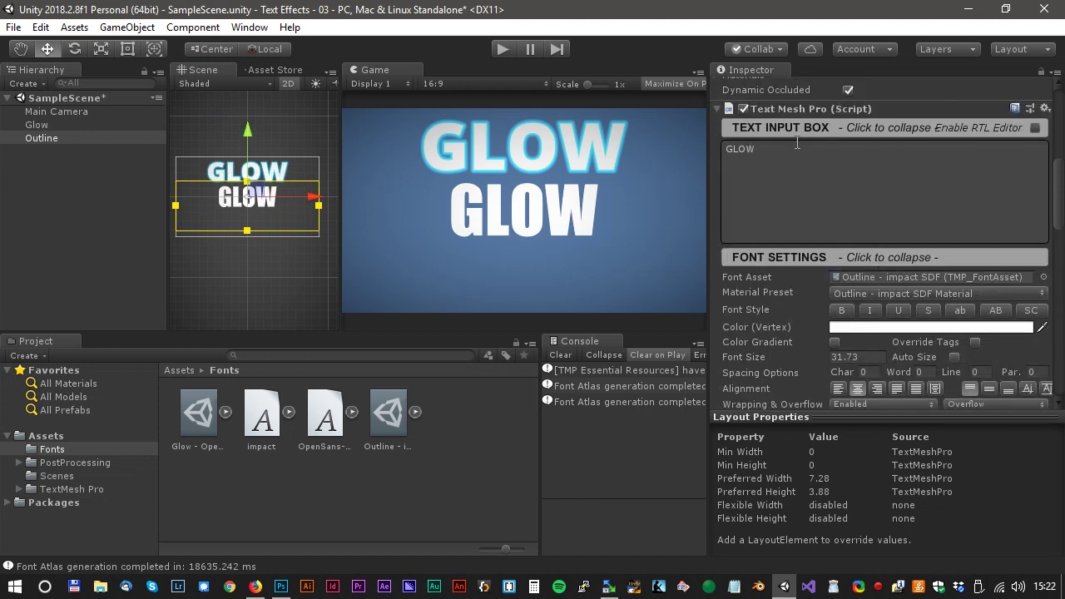
click(740, 150)
text(OUTLINE)
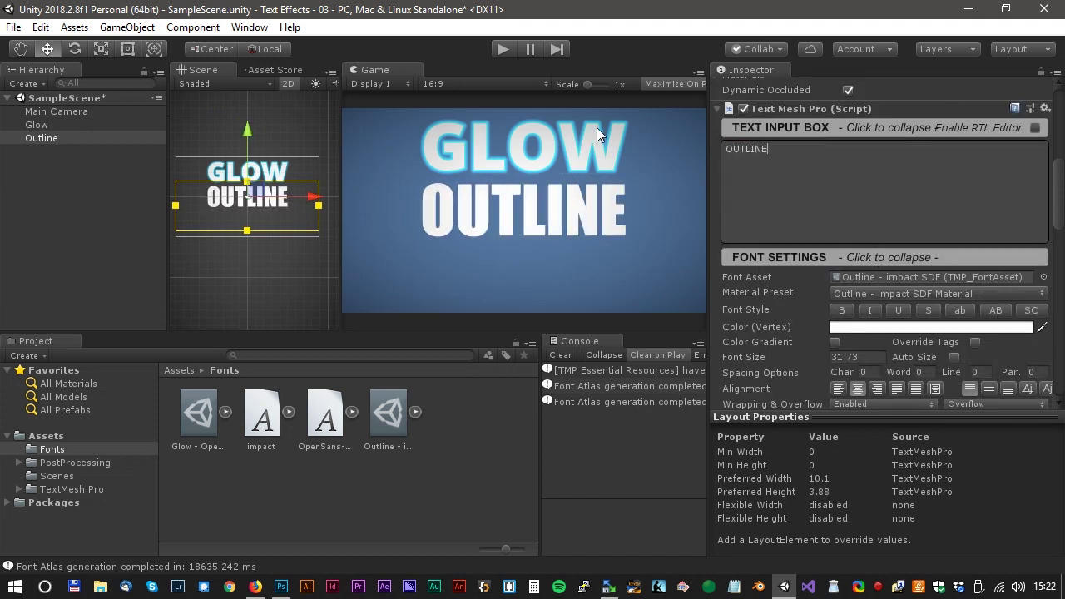
scroll(824, 222, down, 10)
drag(834, 238, 870, 239)
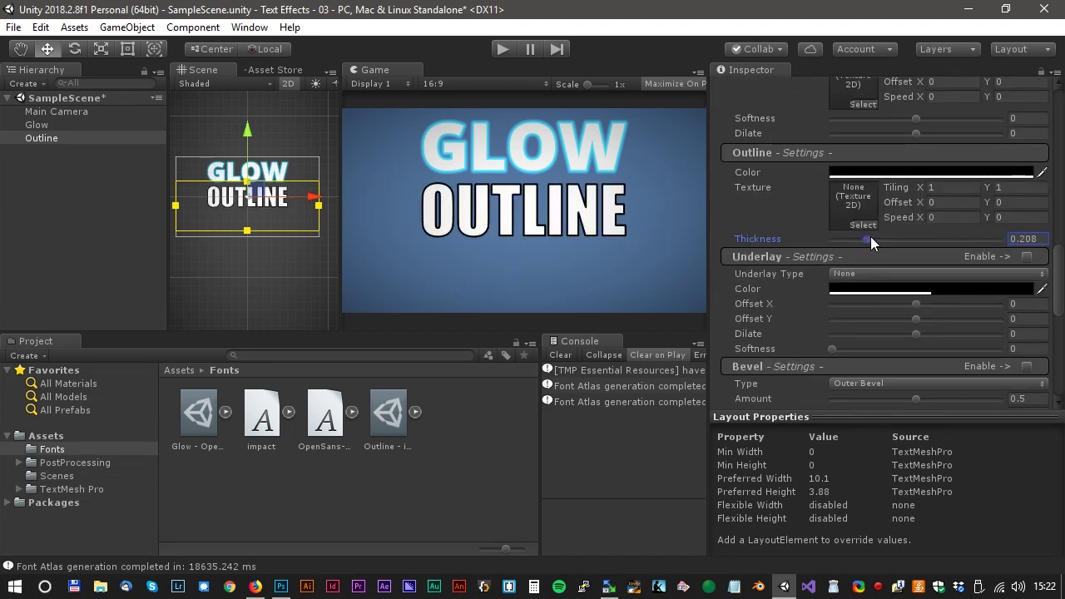
Step: Set the Face Color alpha to 0 so the letter faces are transparent
scroll(905, 229, up, 3)
click(913, 152)
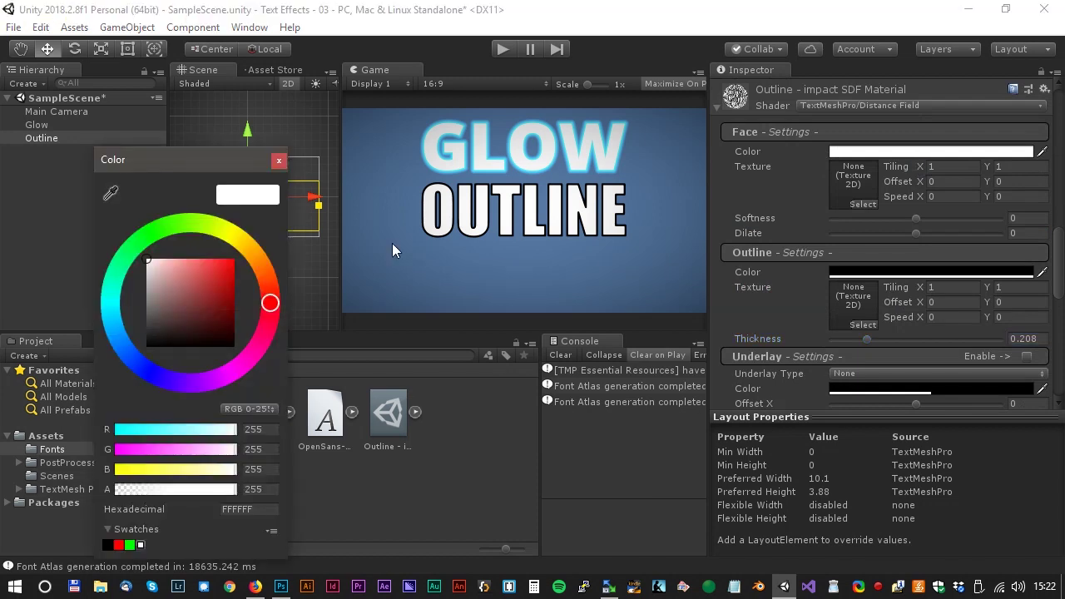
drag(151, 490, 67, 478)
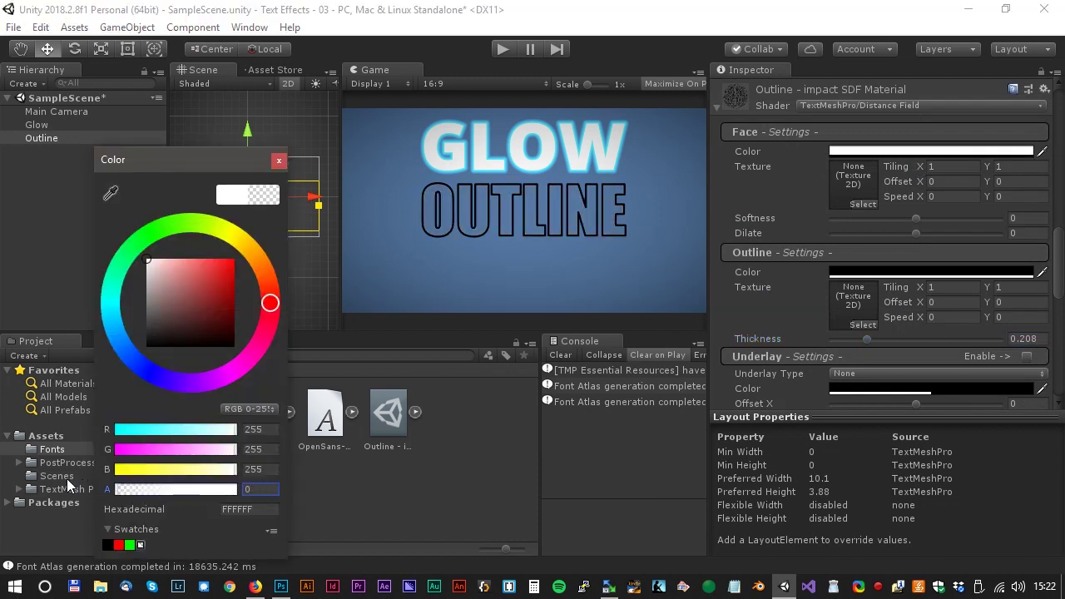
click(279, 163)
Step: Set the Outline Color to white
click(884, 274)
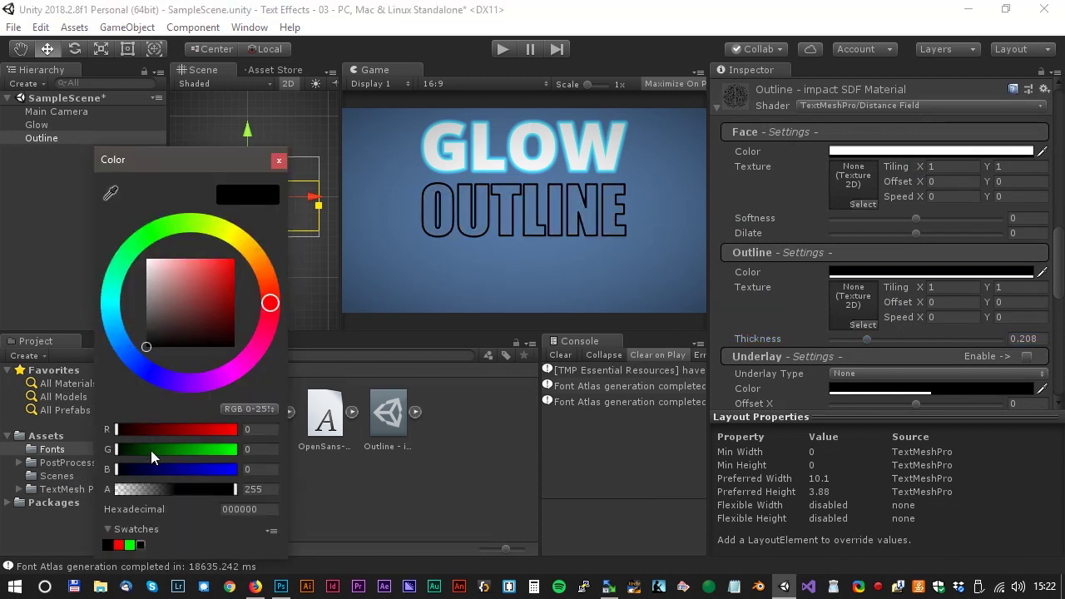
drag(151, 450, 236, 450)
drag(167, 469, 236, 469)
drag(187, 429, 291, 435)
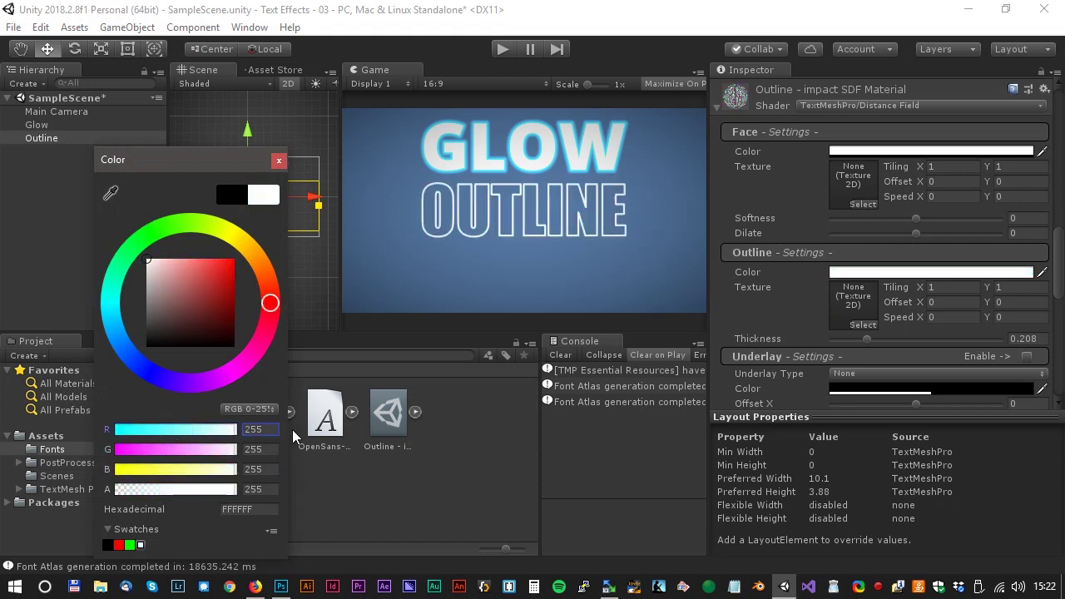
click(277, 162)
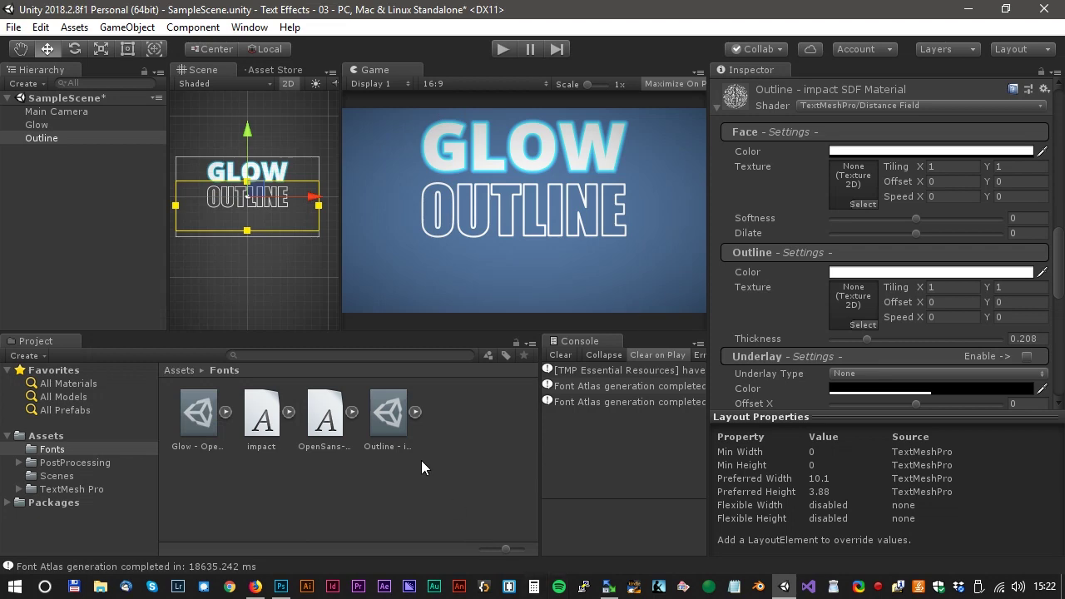
Step: Reveal the Outline - impact SDF asset in File Explorer and copy the file
right_click(386, 414)
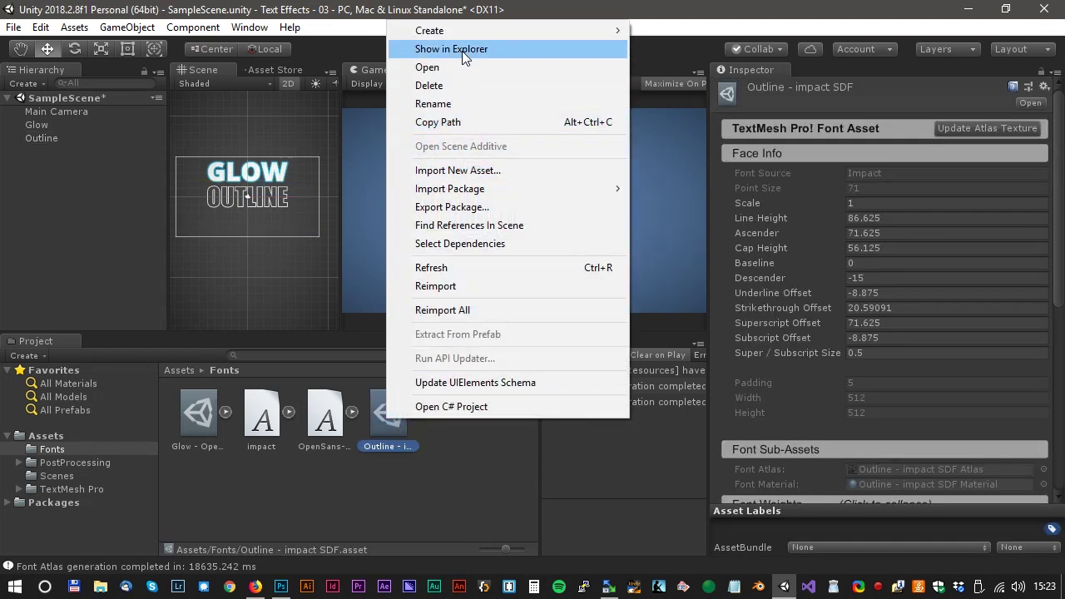
click(462, 52)
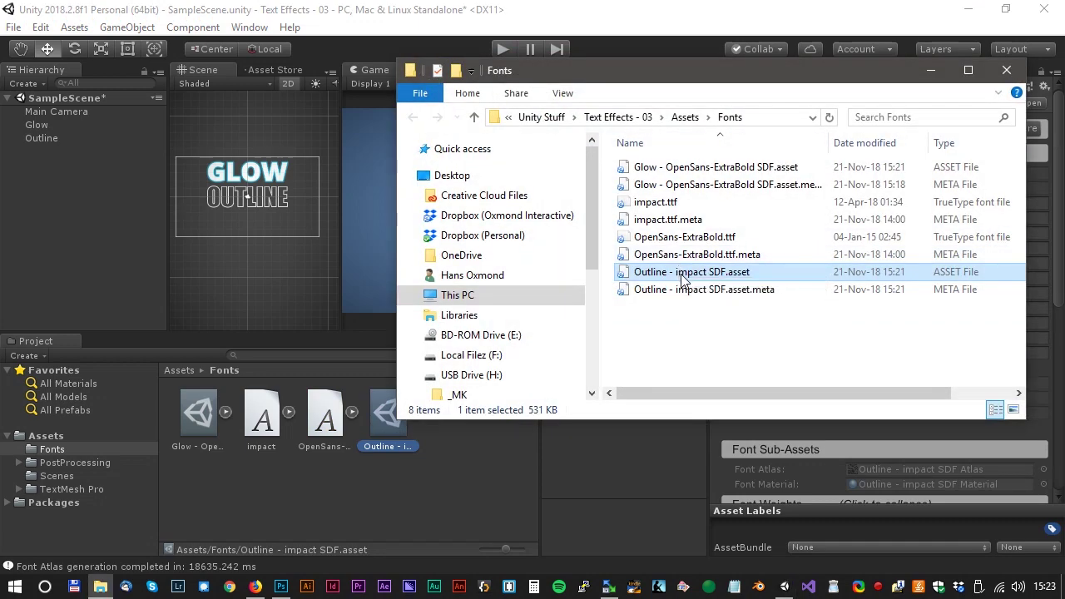
right_click(682, 280)
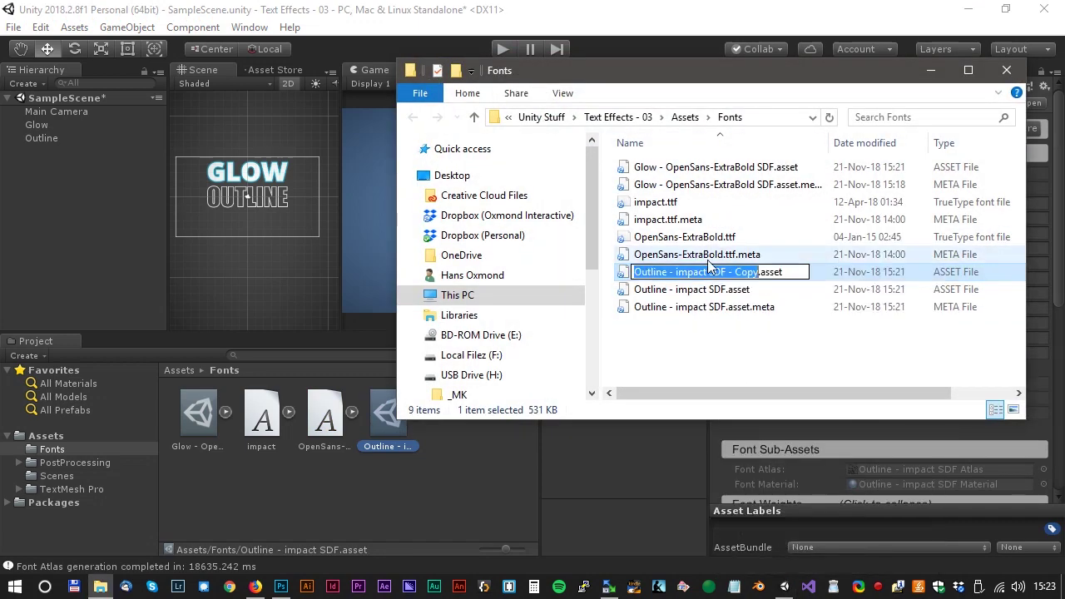
key(Escape)
key(ctrl+c)
Step: Paste the copy and rename it toward Shadow - impact SDF.asset
key(ctrl+v)
key(BackSpace)
key(BackSpace)
key(BackSpace)
key(BackSpace)
key(BackSpace)
key(BackSpace)
key(BackSpace)
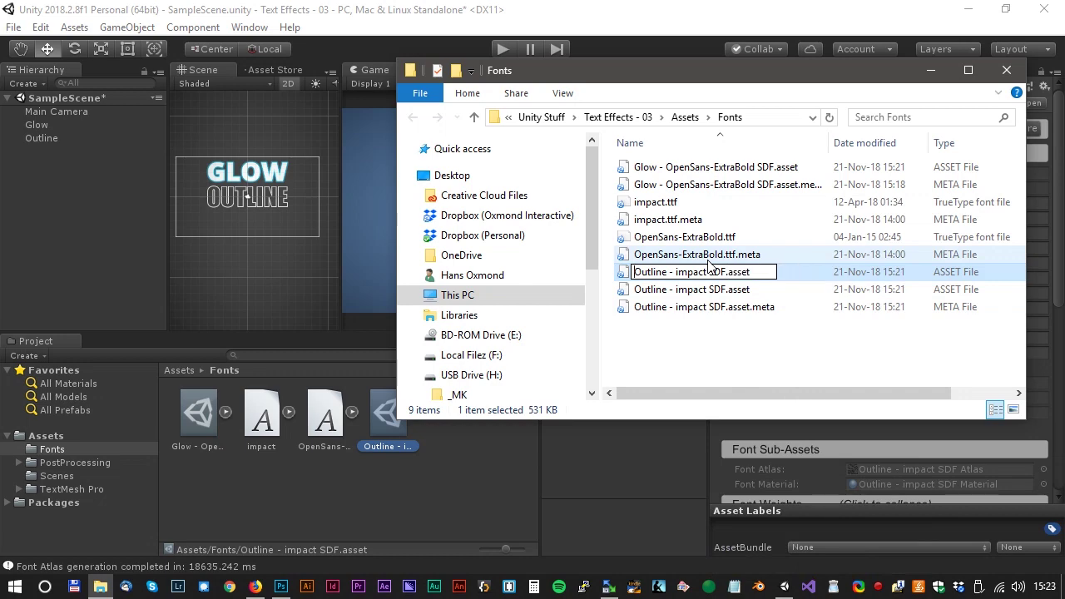
key(Home)
text(Shad)
key(Delete)
key(Delete)
key(Delete)
key(Delete)
key(Delete)
key(Delete)
key(Delete)
Step: Confirm the name Shadow - impact SDF.asset and close File Explorer
text(w)
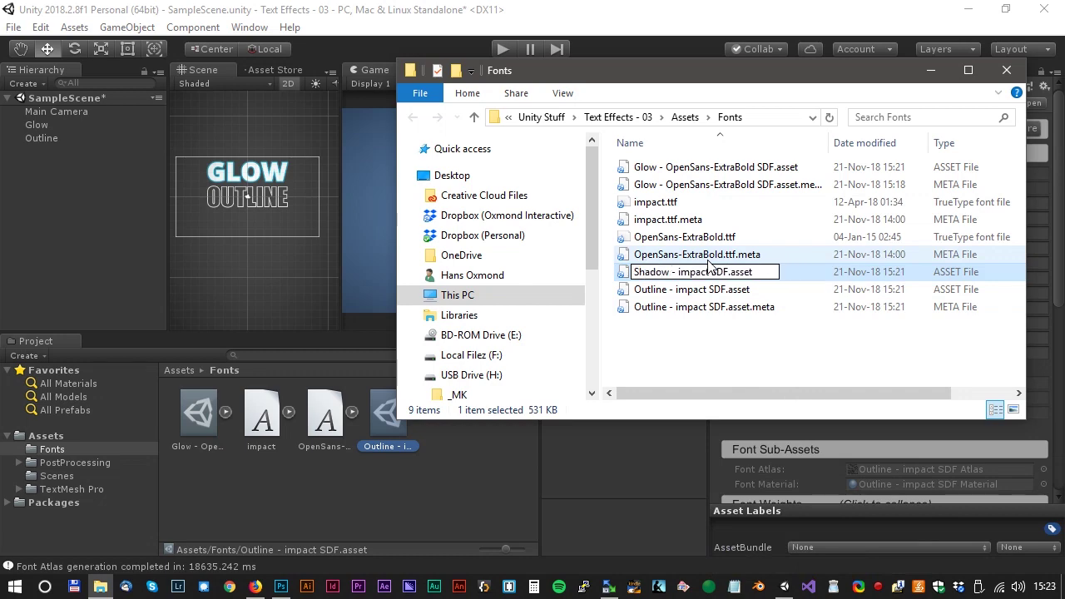
key(Return)
click(995, 70)
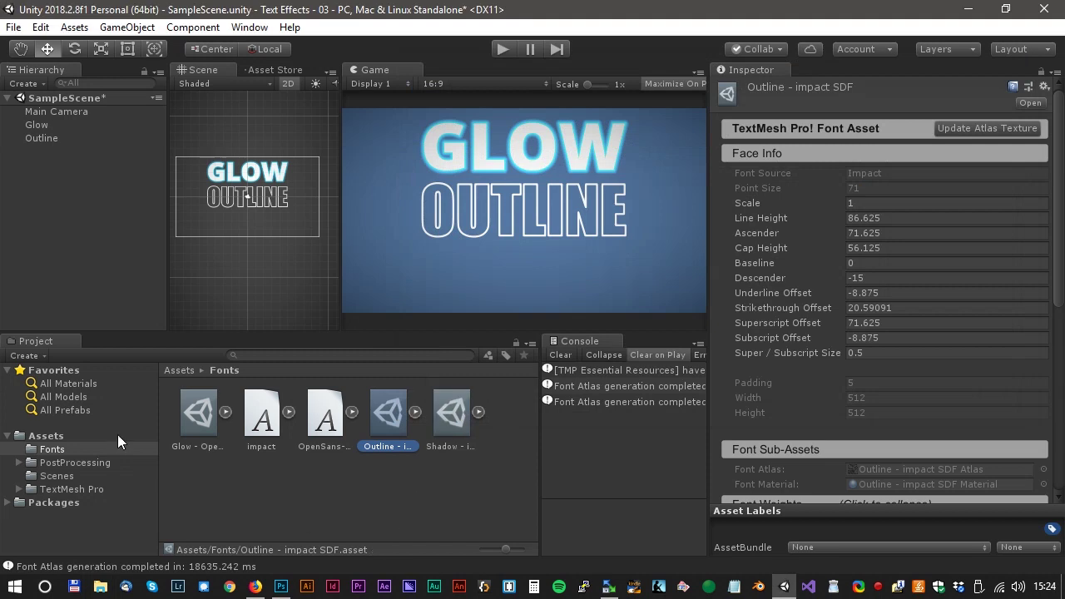
Step: Duplicate the Outline object, rename it Shadow, and move it down to Pos Y -4
click(42, 138)
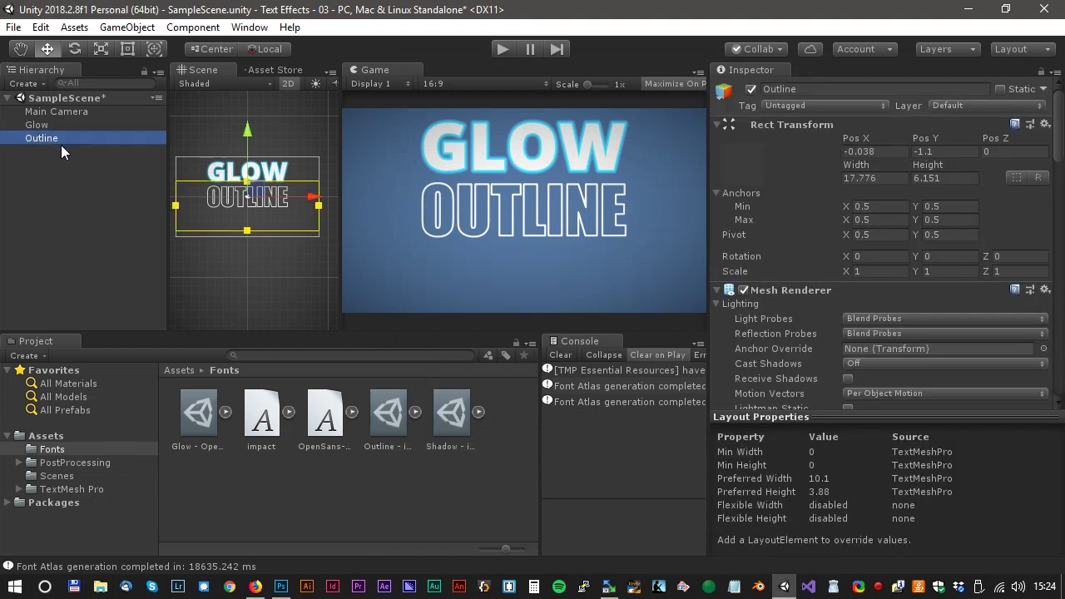
right_click(50, 143)
click(122, 207)
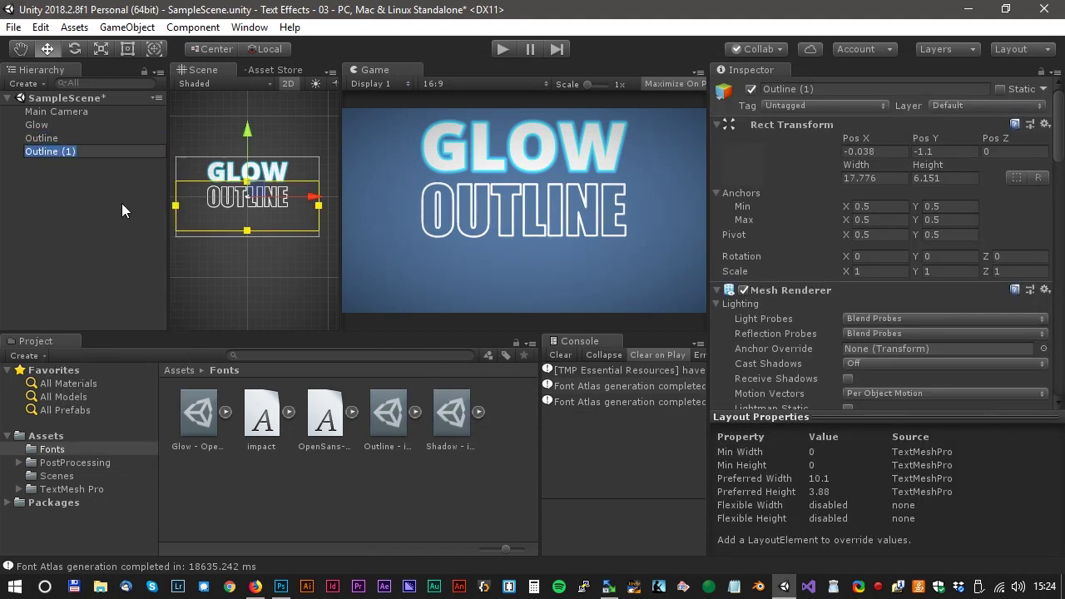
key(F2)
text(Shadow)
key(Return)
drag(248, 132, 246, 157)
Step: Assign the Shadow - OpenSans-ExtraBold SDF font asset to the Shadow text
scroll(993, 295, down, 8)
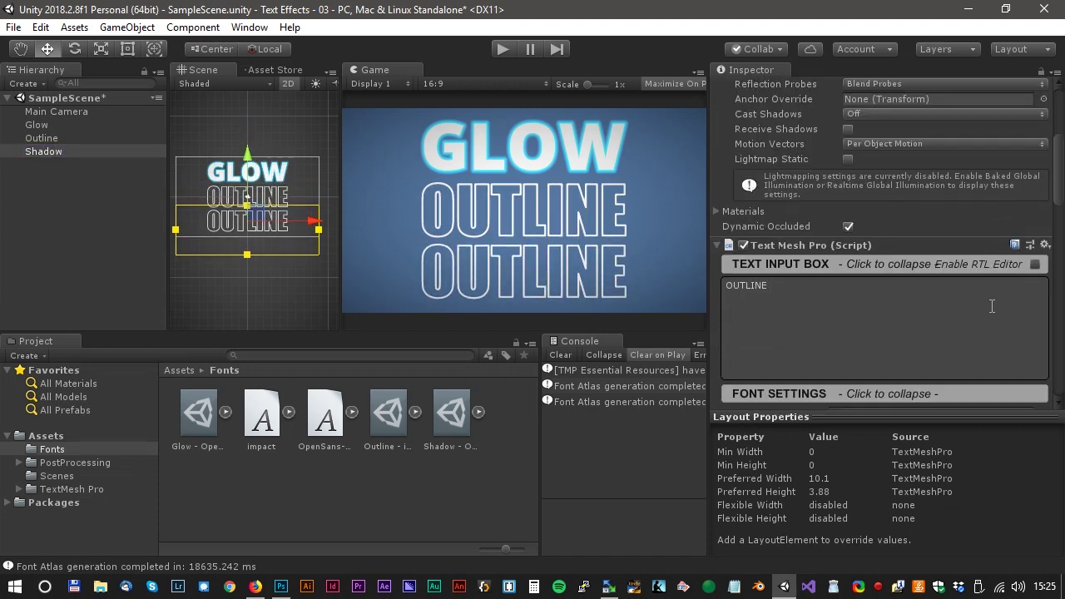
click(1045, 263)
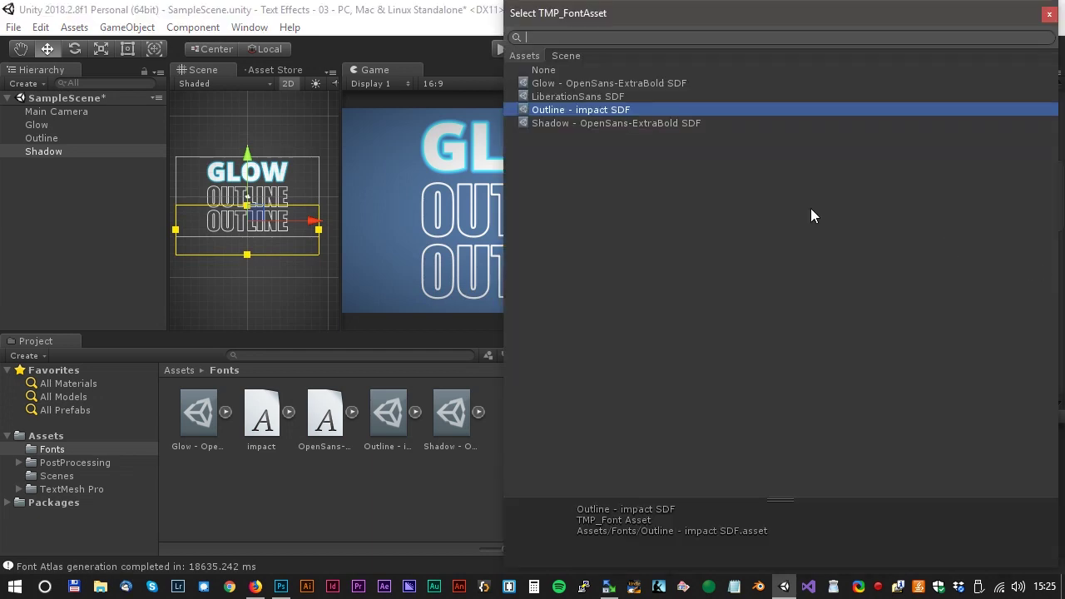
click(555, 123)
click(1049, 16)
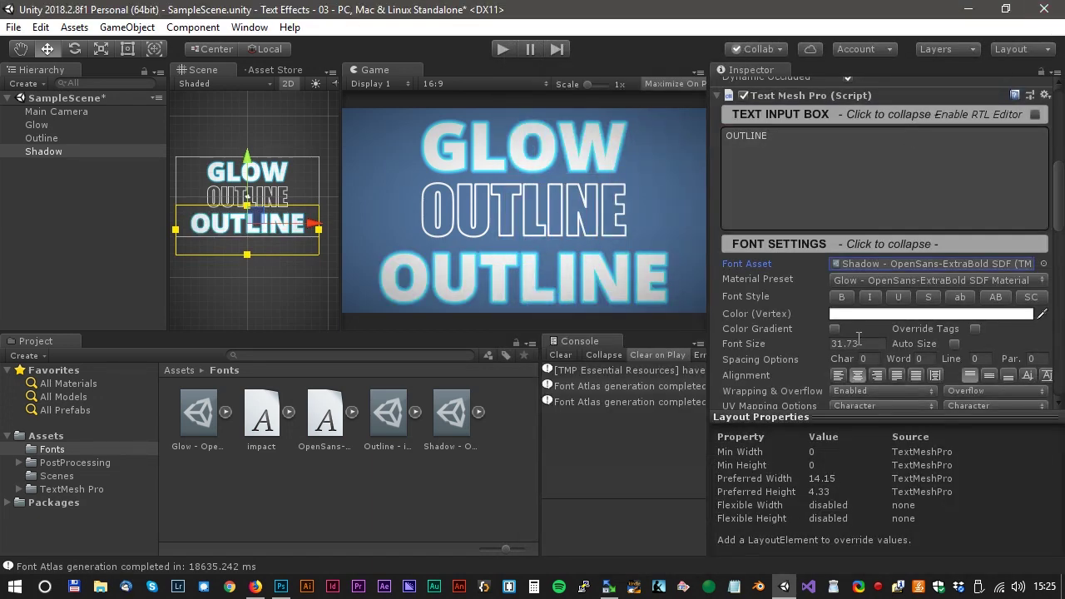
Step: Replace the OUTLINE text with SHADOW in capitals
click(782, 139)
text(S)
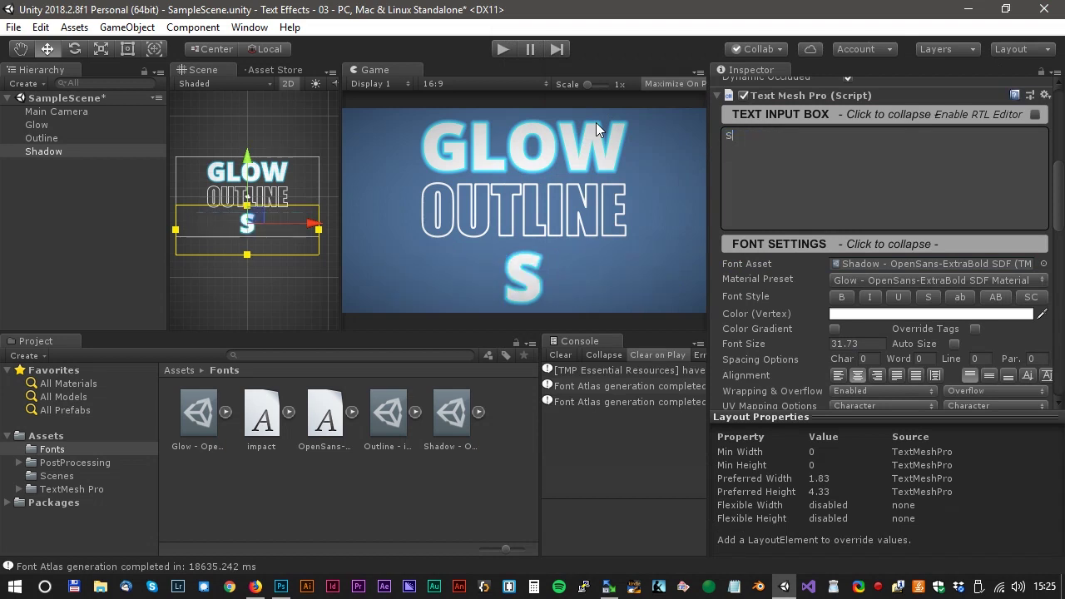
text(hadow)
key(BackSpace)
key(BackSpace)
key(BackSpace)
key(BackSpace)
key(BackSpace)
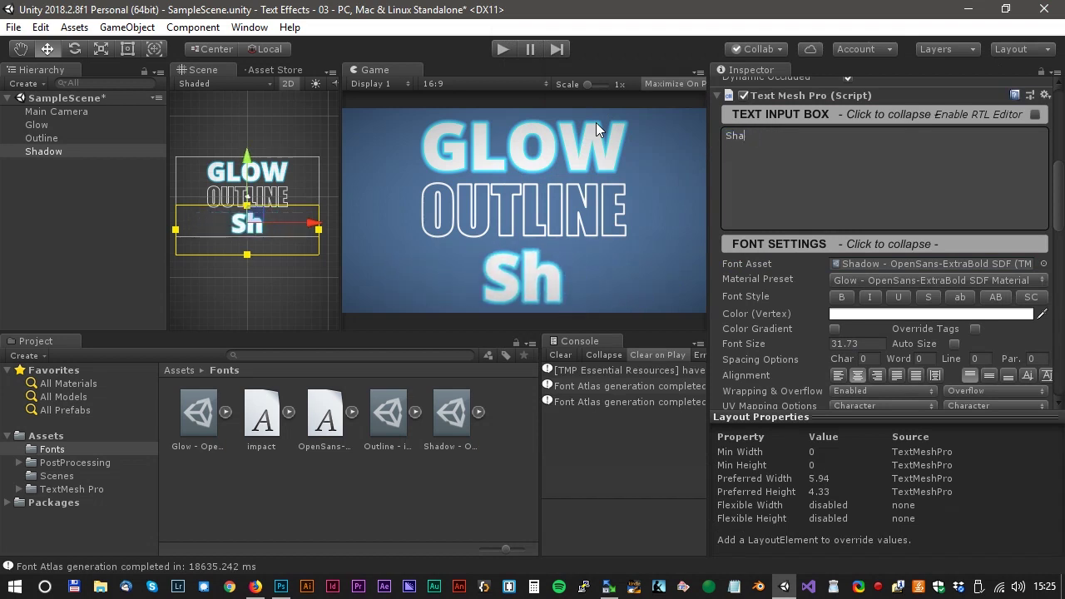
text(HADOW)
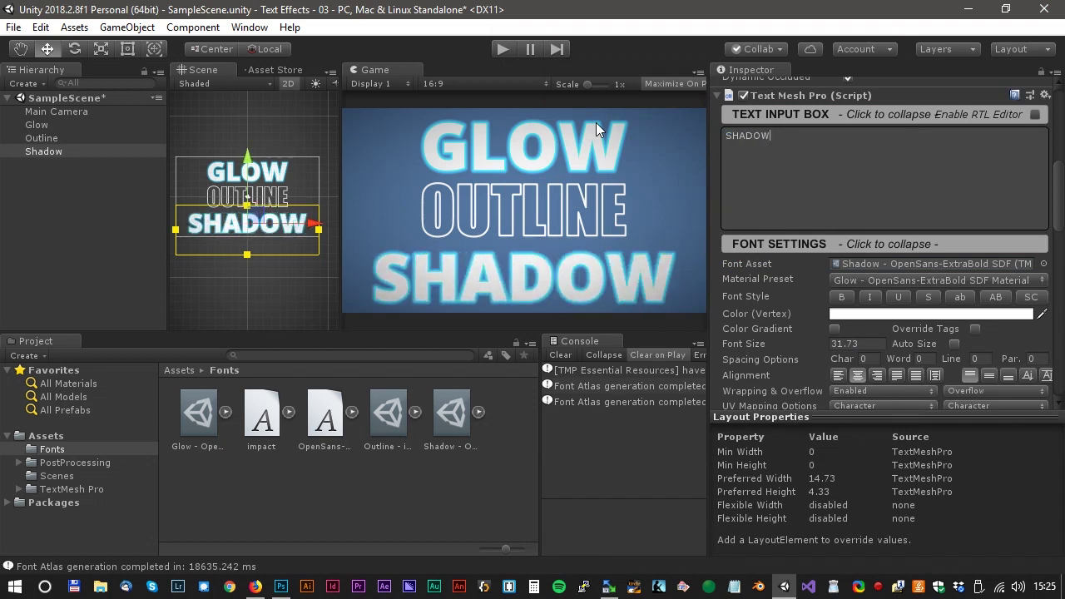
Step: Nudge the SHADOW text slightly upward with the Move tool
scroll(951, 297, down, 3)
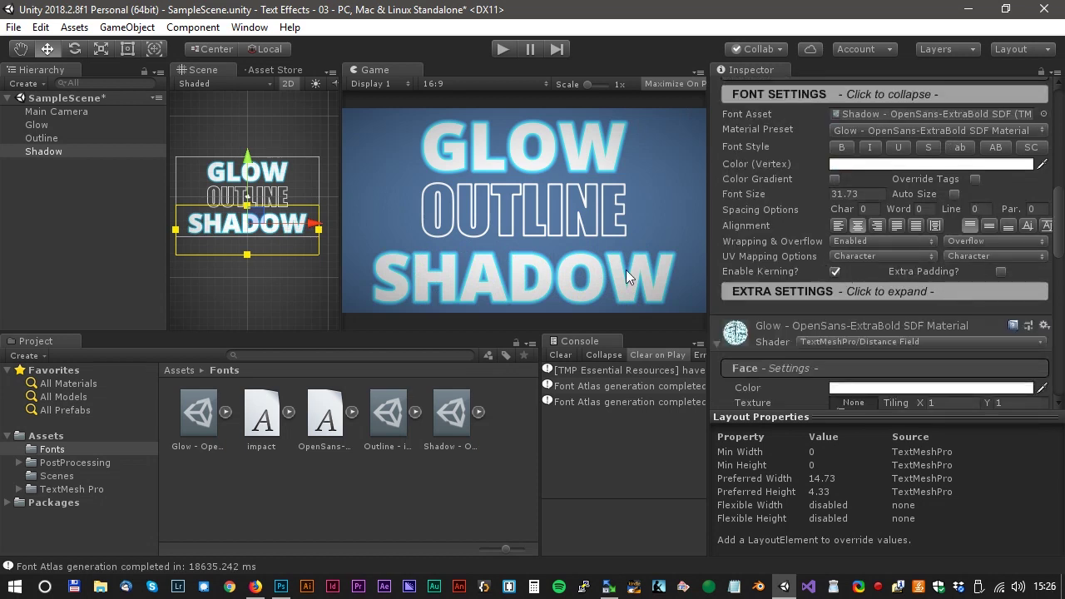
drag(247, 157, 252, 160)
scroll(951, 249, down, 1)
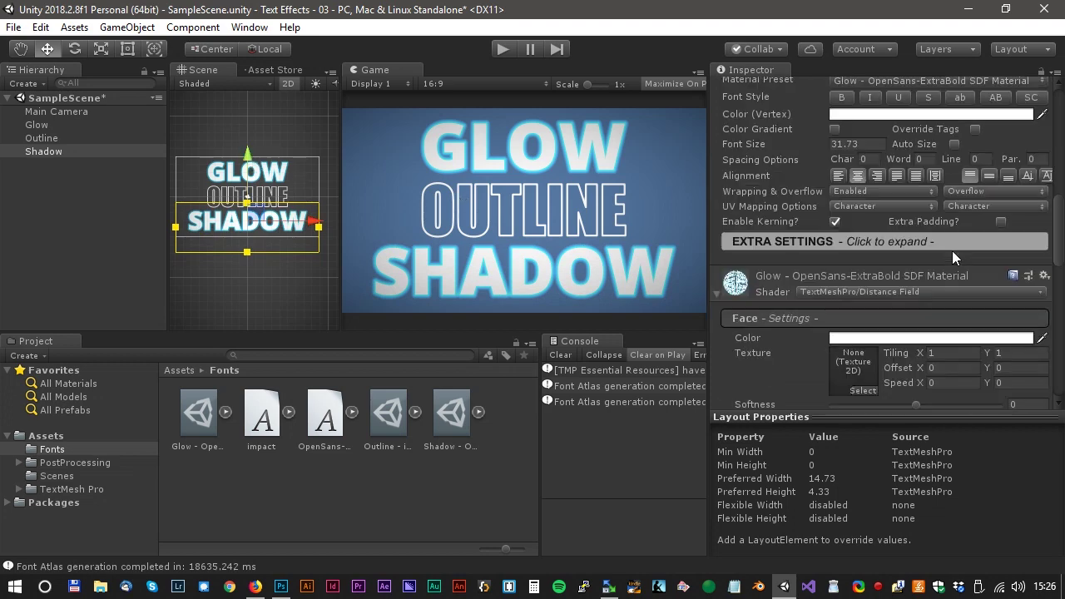
Step: Turn off the Glow effect on the SHADOW text
scroll(954, 247, up, 4)
scroll(955, 250, down, 8)
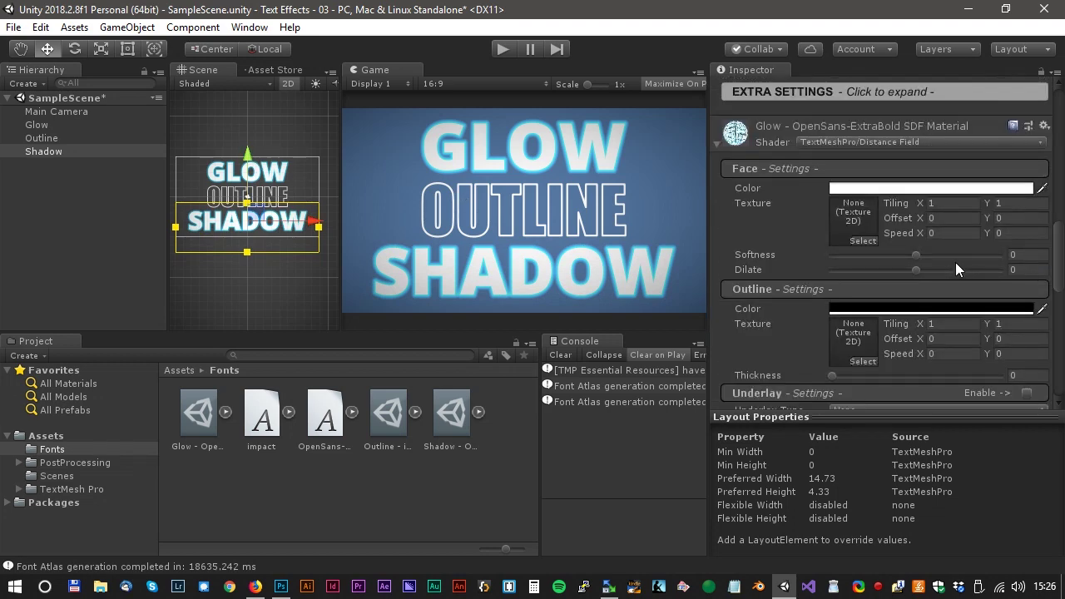
scroll(953, 264, down, 4)
scroll(945, 275, down, 1)
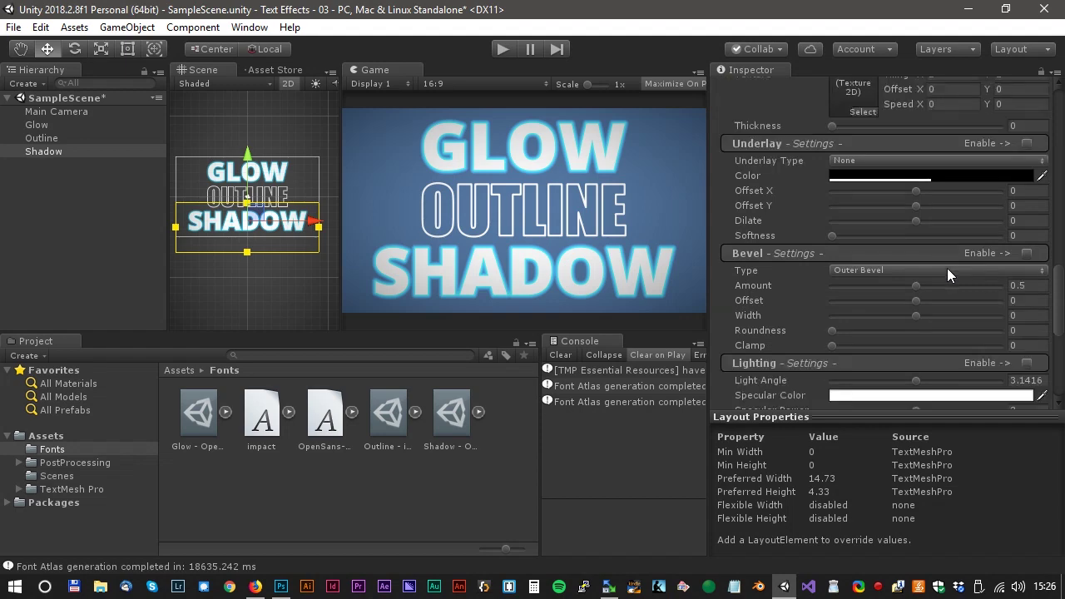
scroll(945, 271, down, 6)
click(1024, 296)
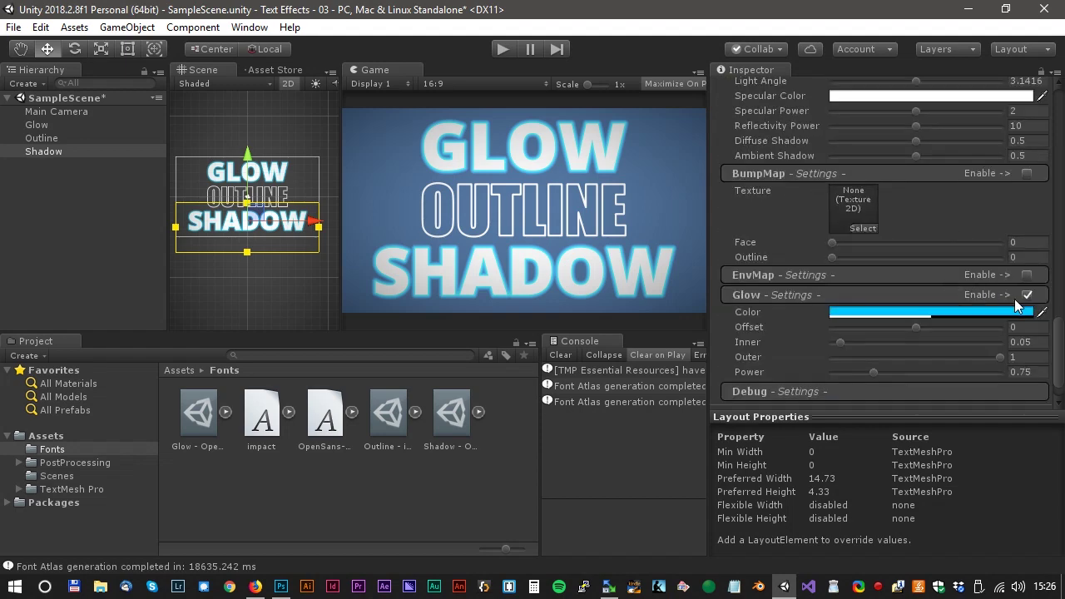
click(1025, 296)
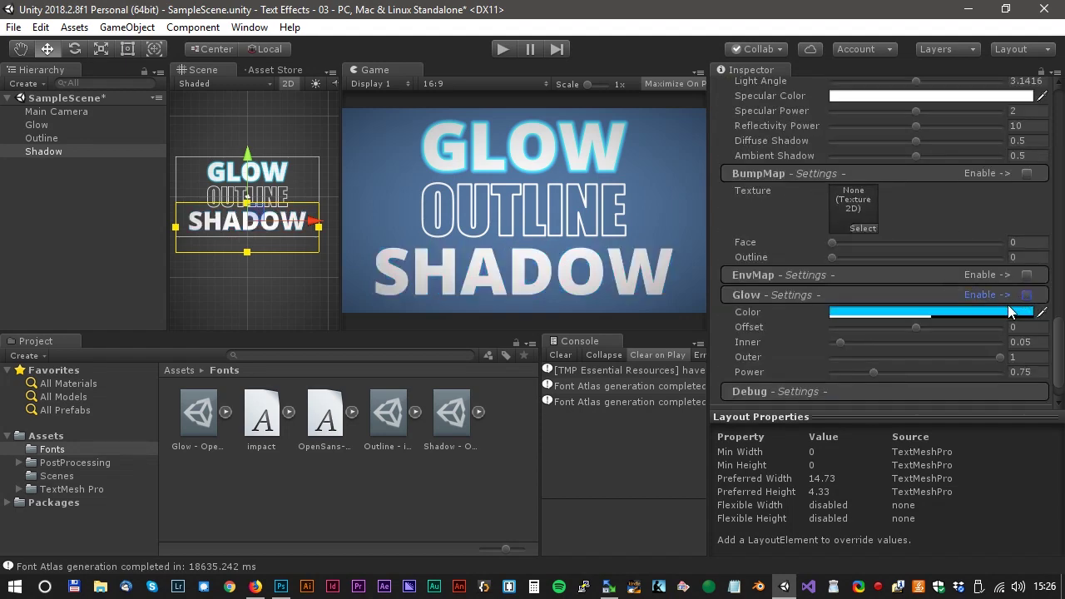
scroll(928, 316, down, 1)
scroll(927, 313, up, 5)
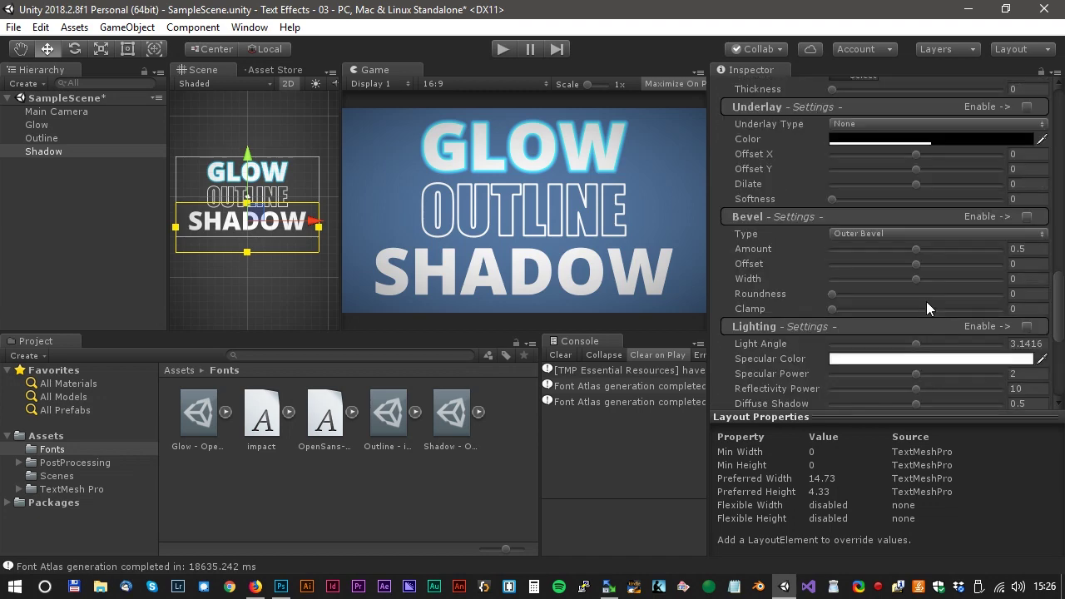
Step: Set the underlay to Dilate 1, Offset Y -1, Offset X 0.871 and Softness 0.787
scroll(928, 301, up, 2)
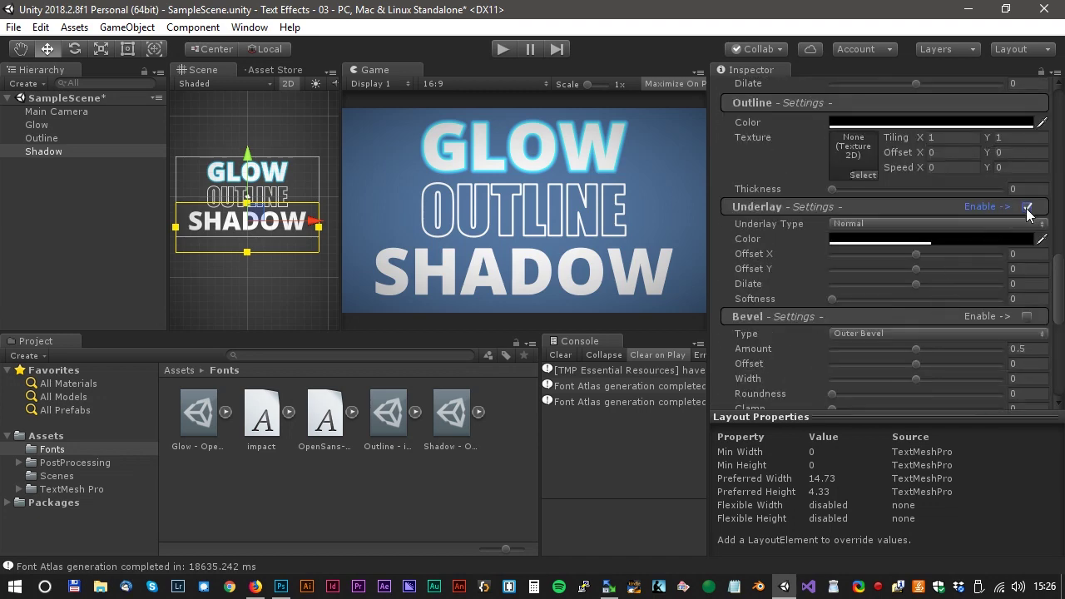
drag(915, 284, 1002, 283)
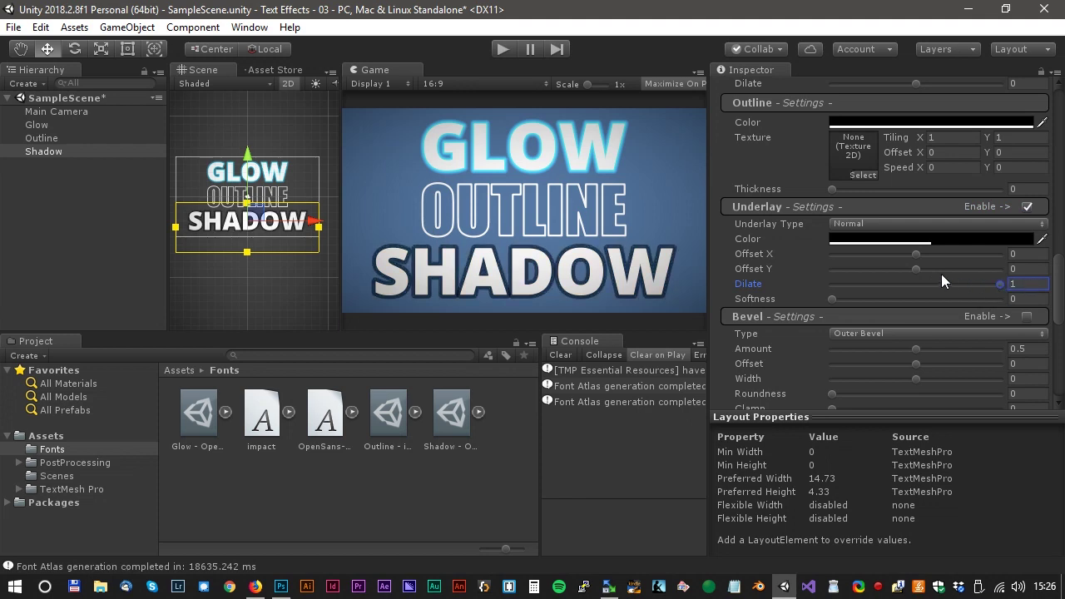
drag(916, 271, 772, 266)
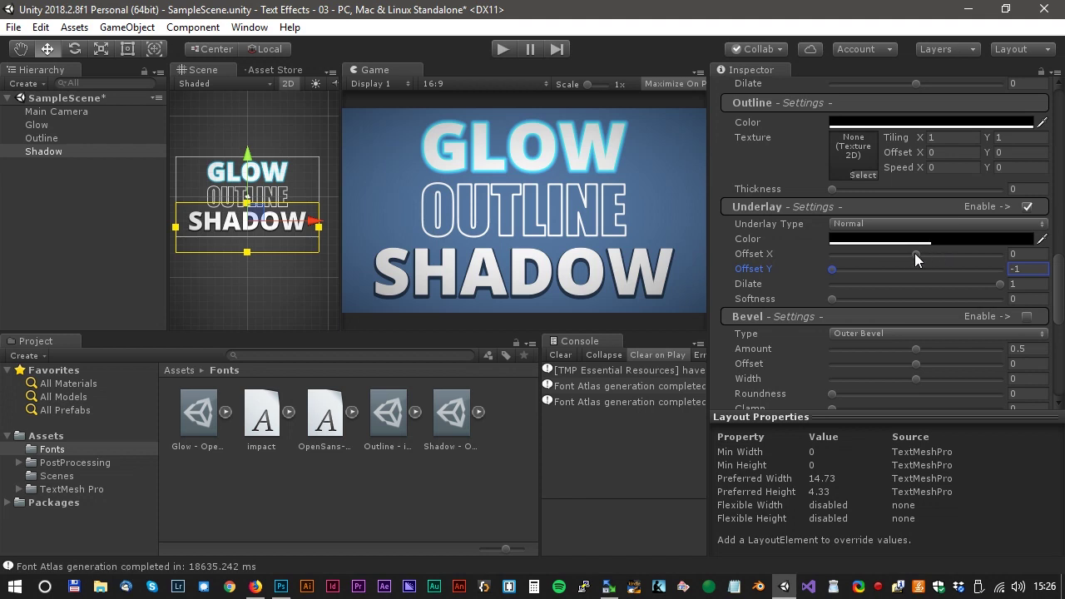
drag(915, 254, 979, 253)
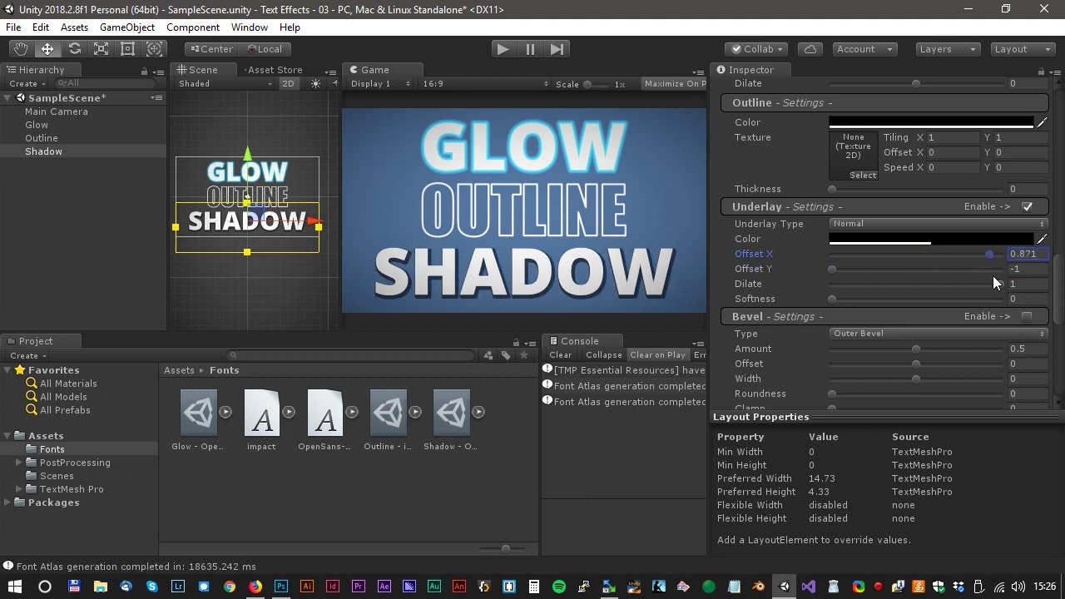
drag(830, 299, 967, 298)
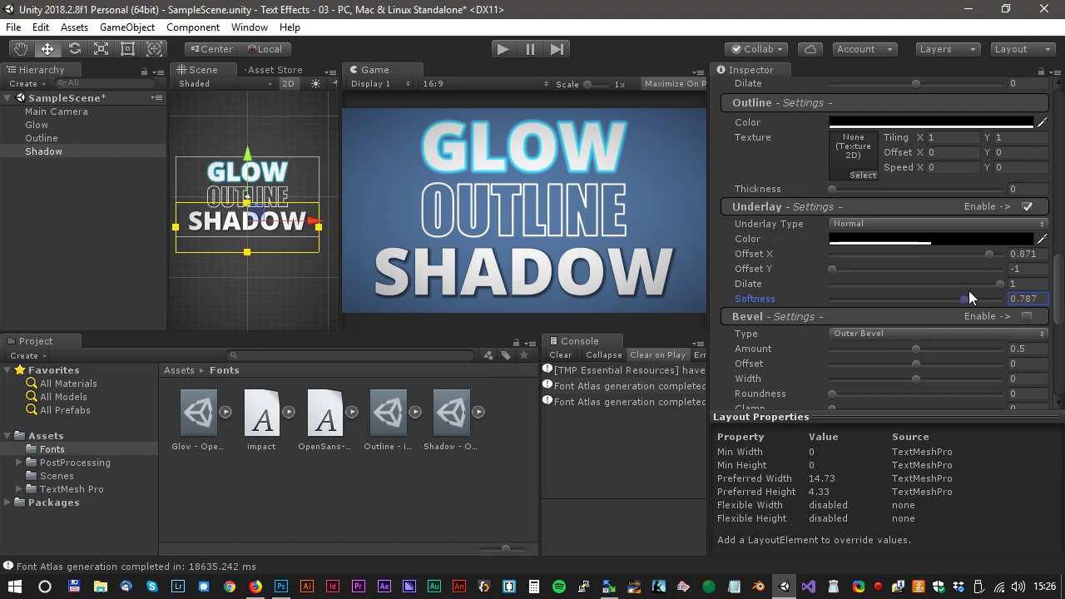
Step: Sample the background blue for the SHADOW face and deepen it to 386396
scroll(915, 279, up, 5)
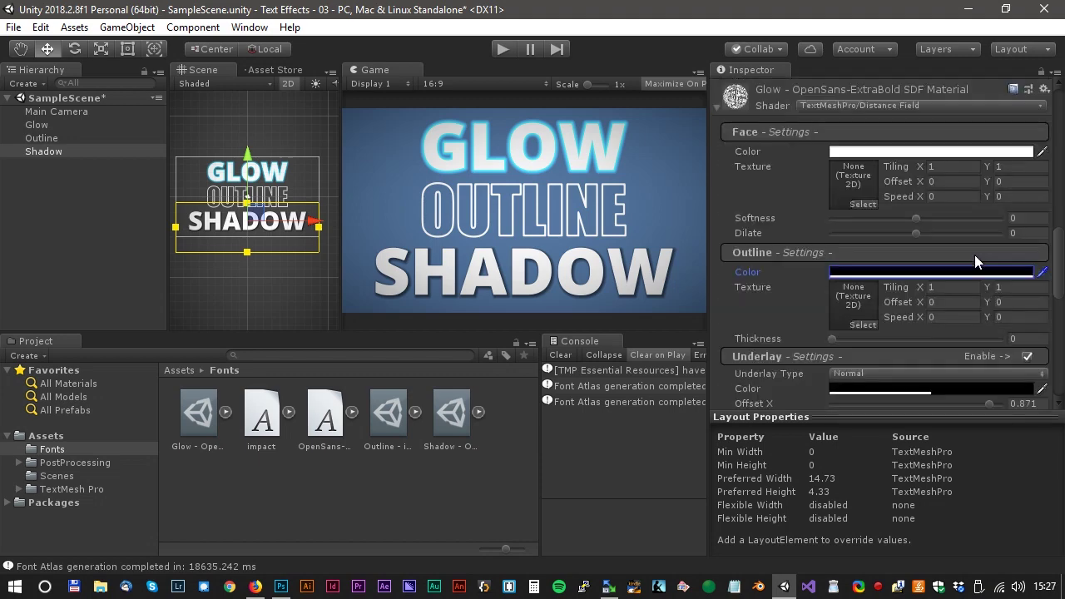
click(898, 303)
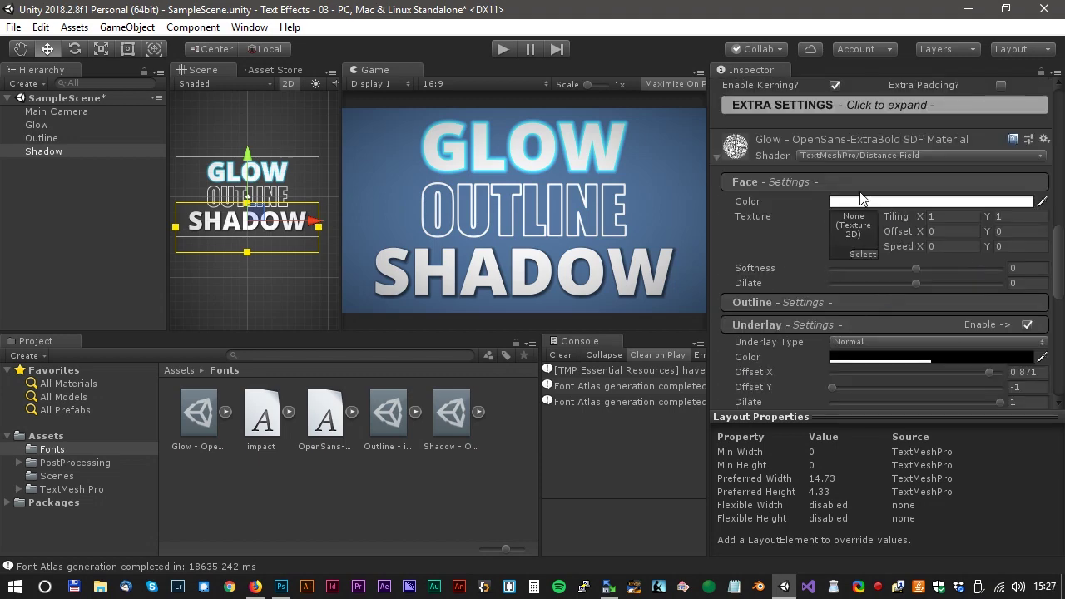
click(907, 202)
click(129, 147)
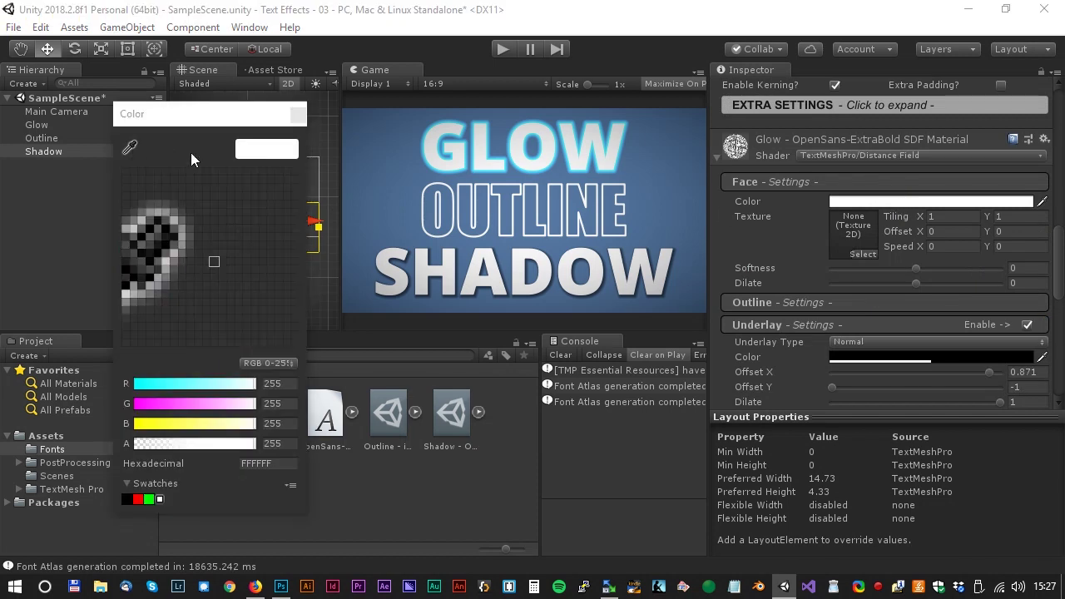
click(482, 209)
mouse_move(208, 261)
mouse_down()
mouse_move(212, 243)
mouse_move(199, 232)
mouse_move(227, 231)
mouse_move(229, 254)
mouse_move(221, 250)
mouse_up()
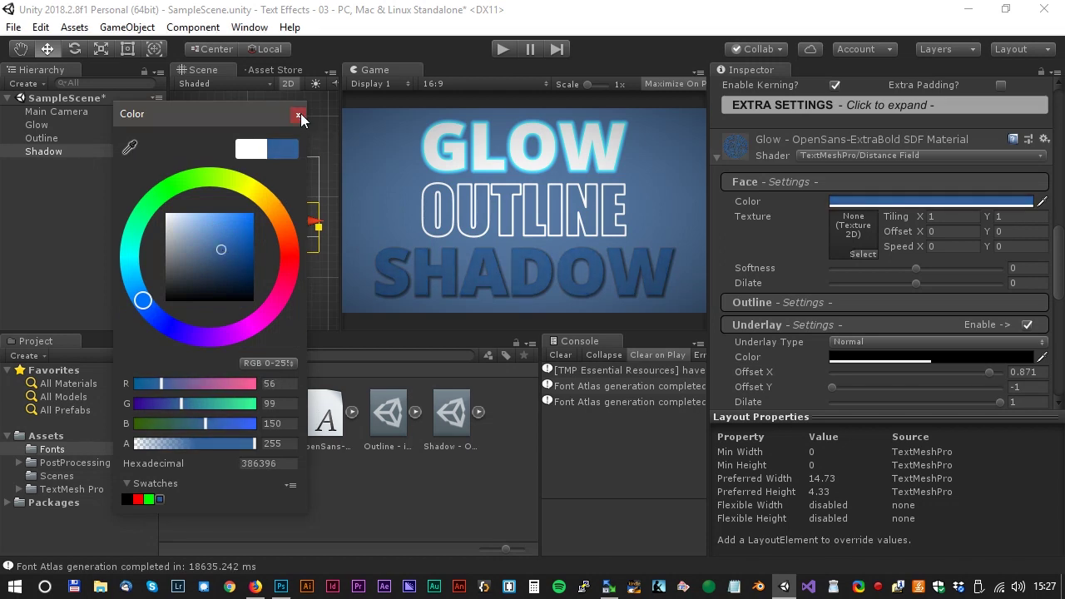
Step: Enable an outer bevel with Amount 0.763, Roundness 0.713 and Clamp 0.242
click(298, 114)
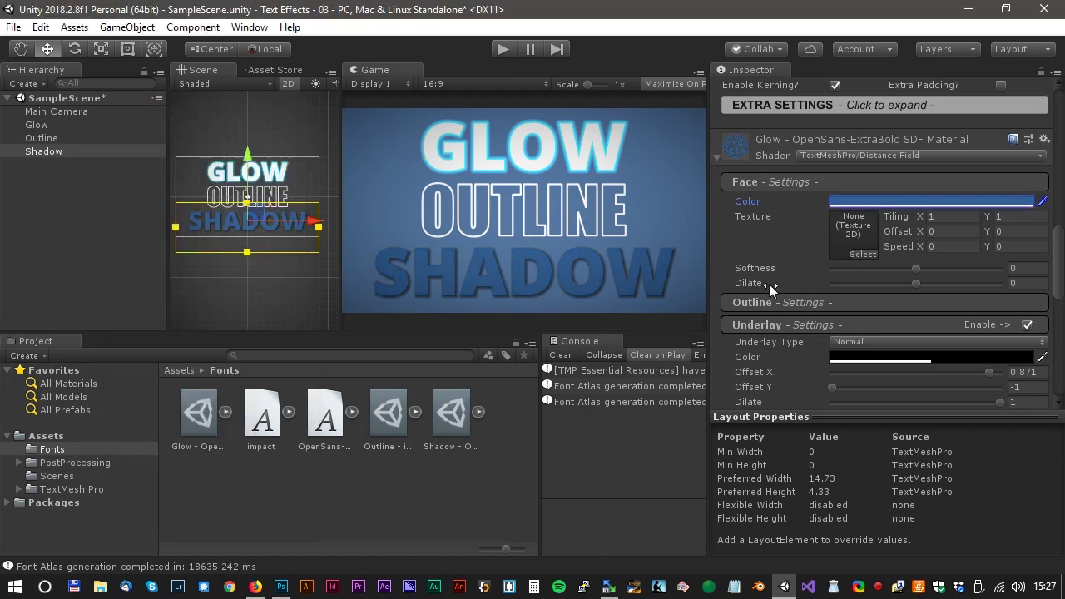
scroll(873, 278, down, 5)
click(923, 277)
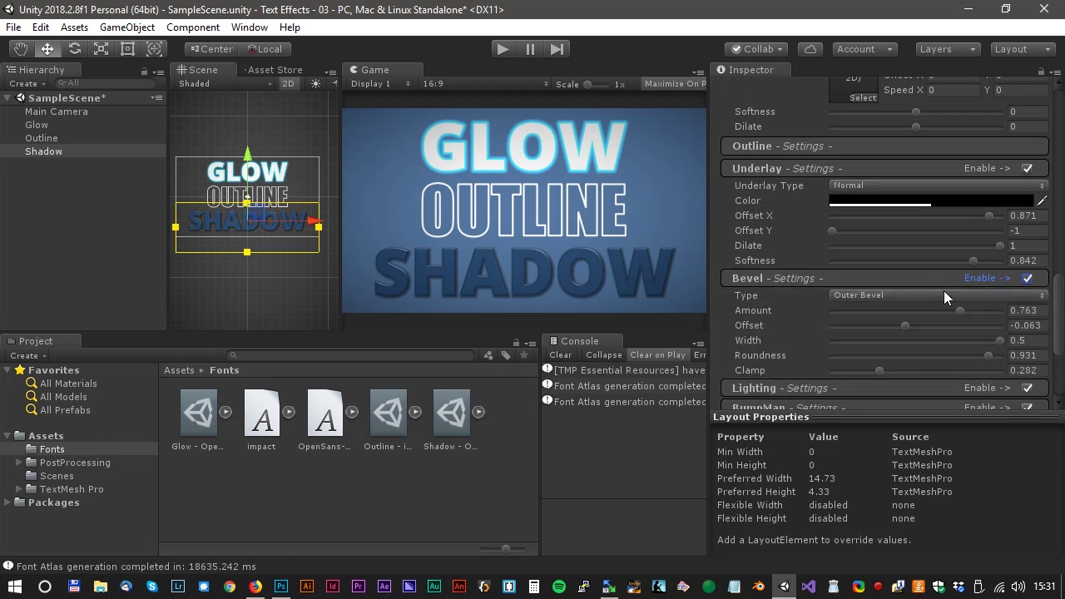
scroll(933, 283, down, 3)
mouse_move(887, 272)
mouse_down()
mouse_move(811, 268)
mouse_move(883, 262)
mouse_up()
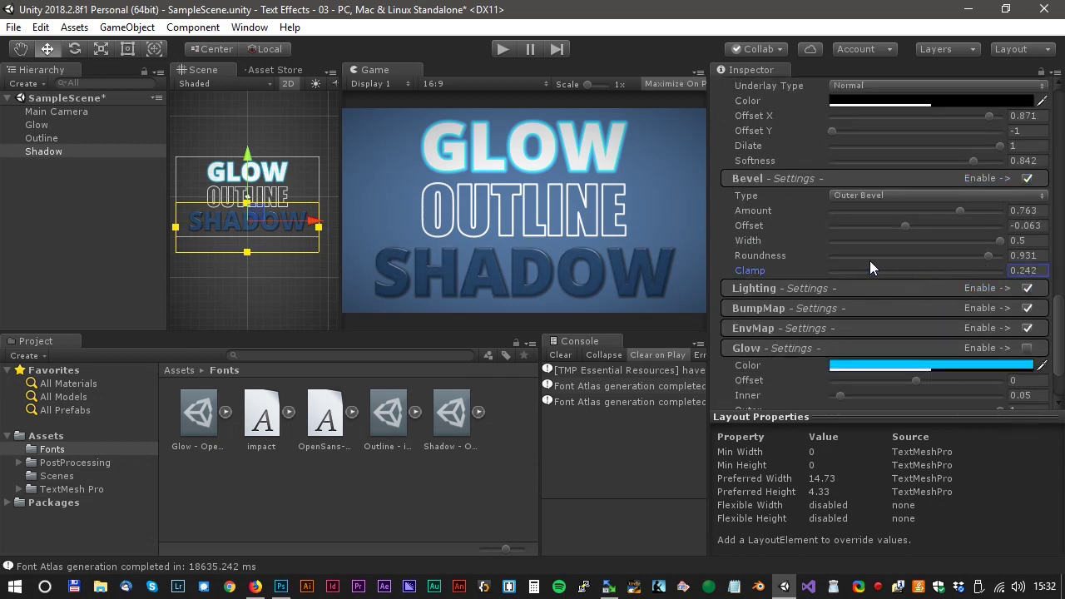
drag(986, 256, 856, 258)
drag(975, 263, 956, 261)
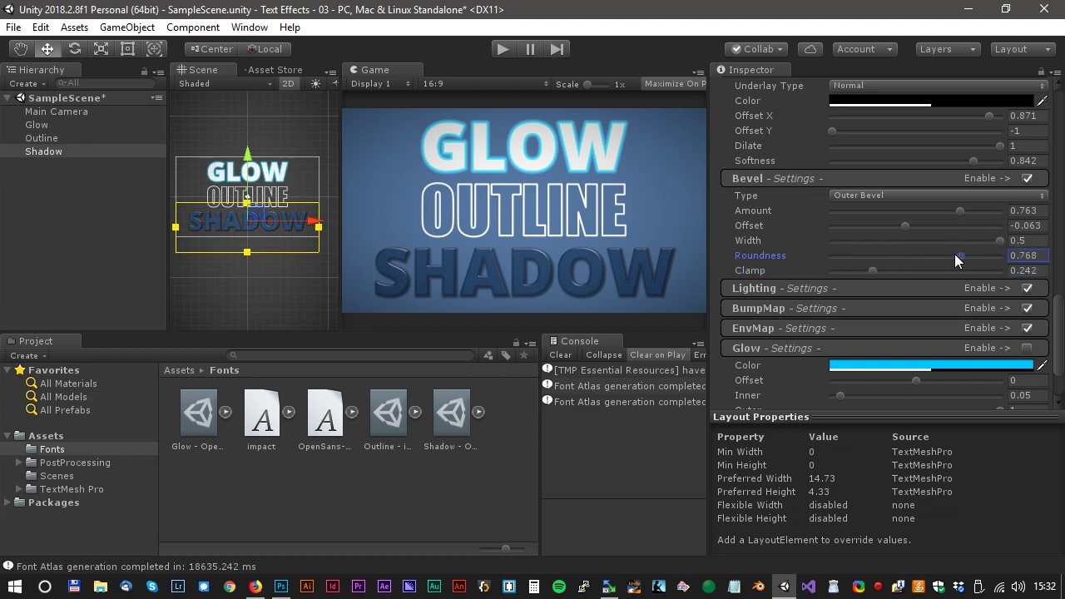
Step: Enable bevel lighting and set the Light Angle to 3.49
click(886, 286)
scroll(950, 266, down, 3)
mouse_move(910, 208)
mouse_down()
mouse_move(830, 215)
mouse_move(937, 215)
mouse_move(923, 215)
mouse_up()
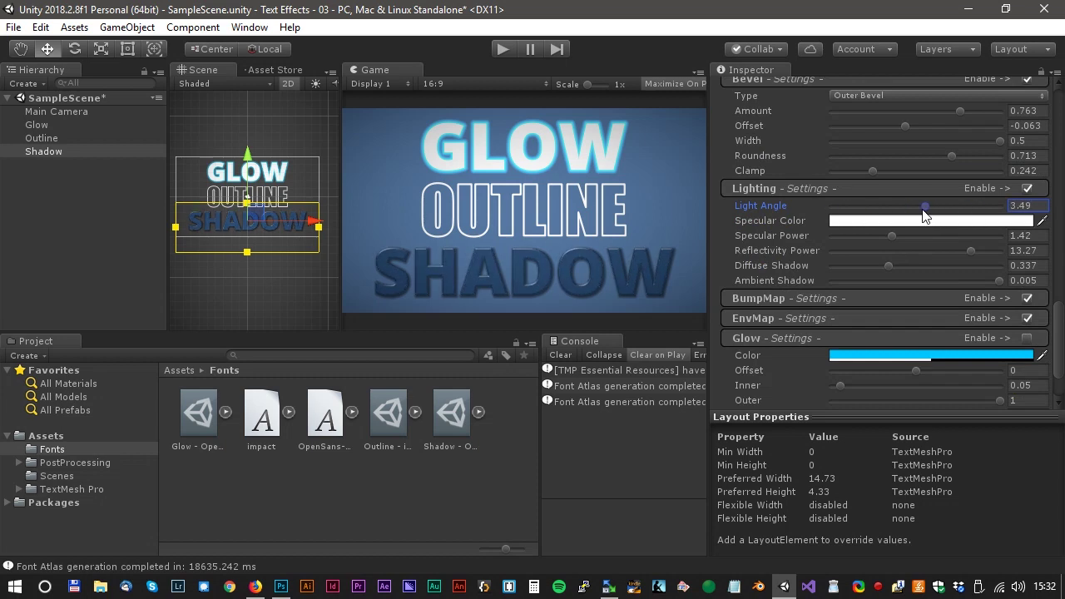
scroll(933, 218, down, 3)
scroll(933, 216, up, 8)
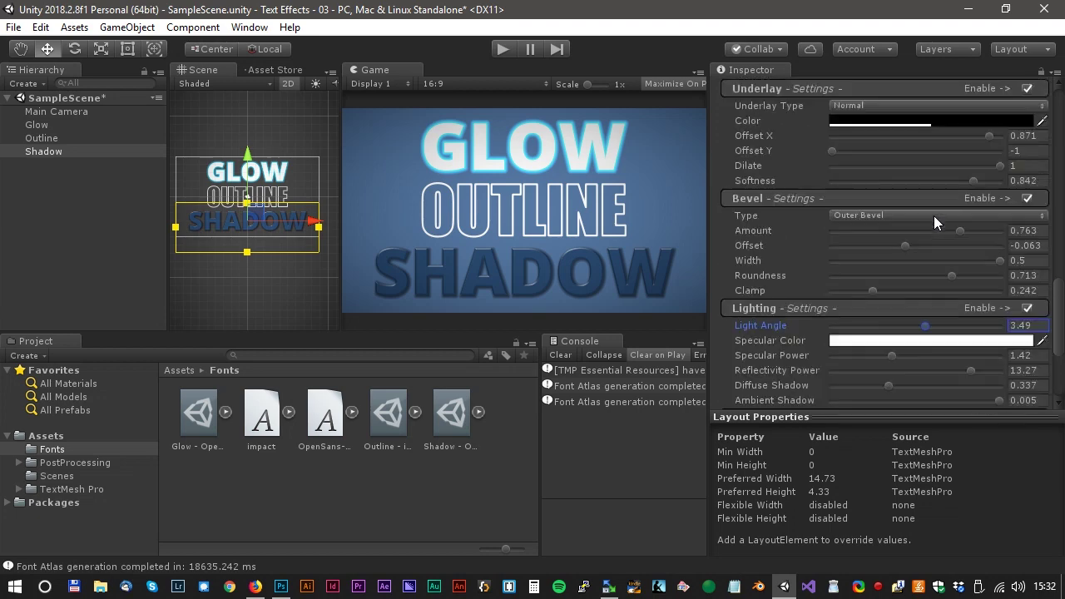
click(502, 48)
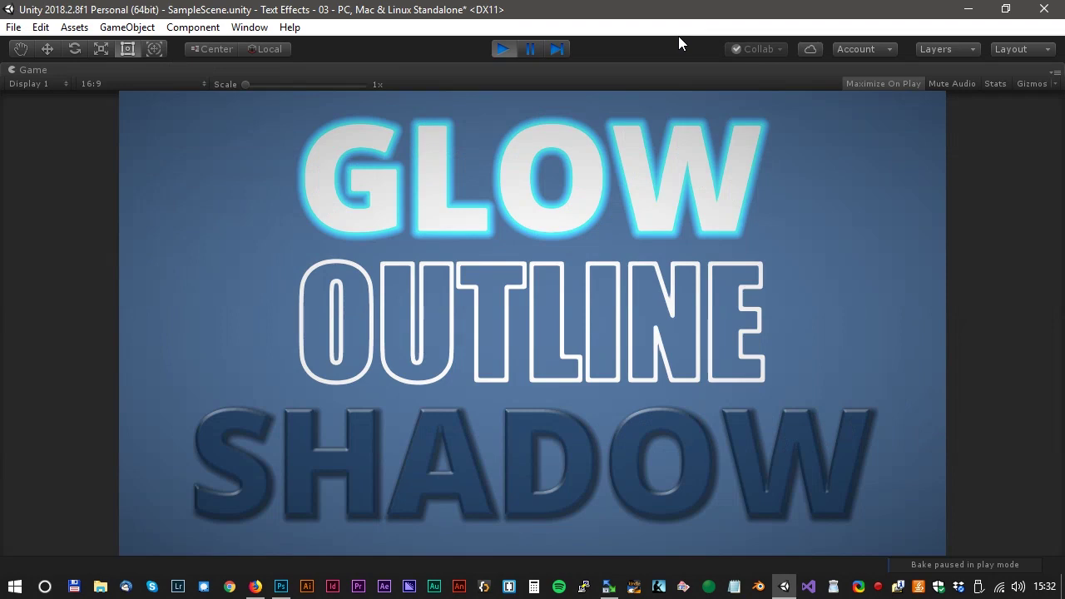
click(502, 49)
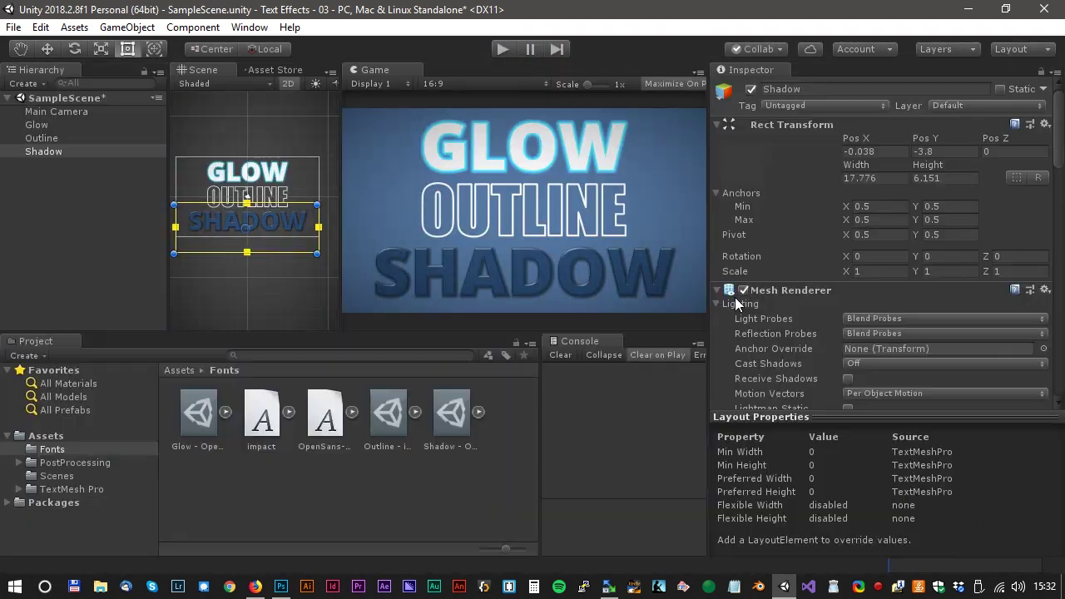